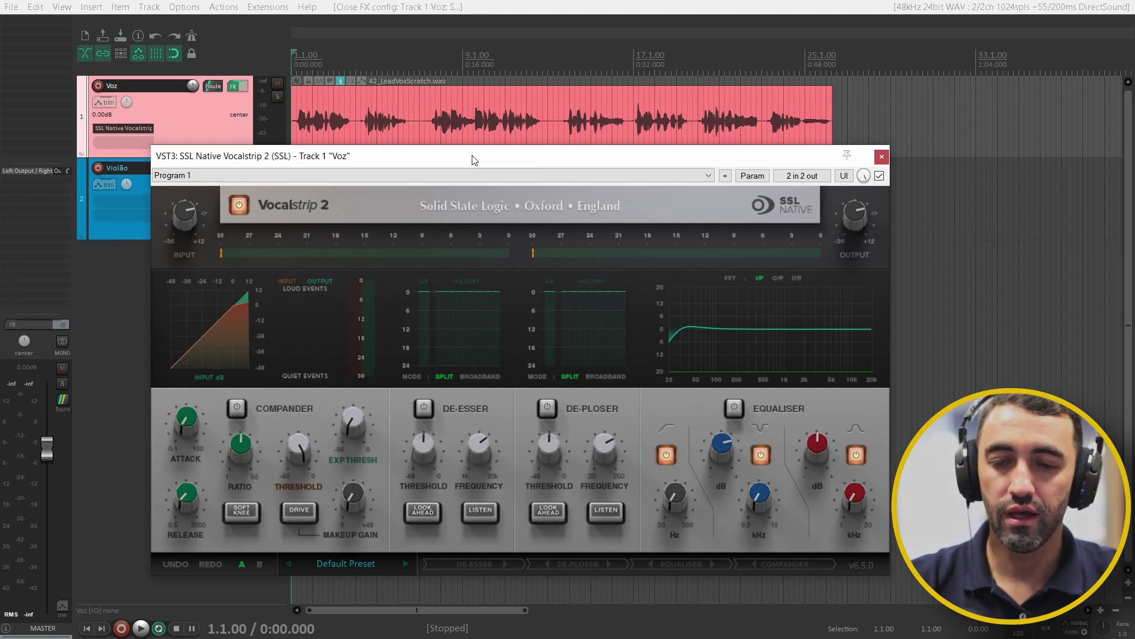
Step: Play the session from the start and reduce the track heights so both waveforms fit above the plugin window
drag(434, 159, 445, 168)
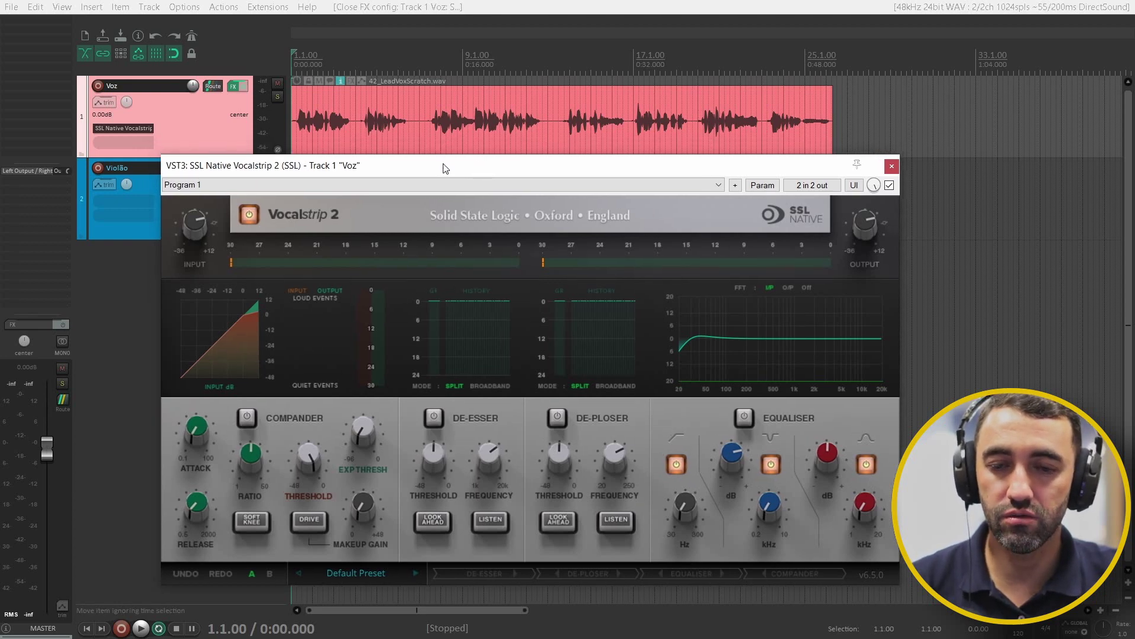
click(216, 122)
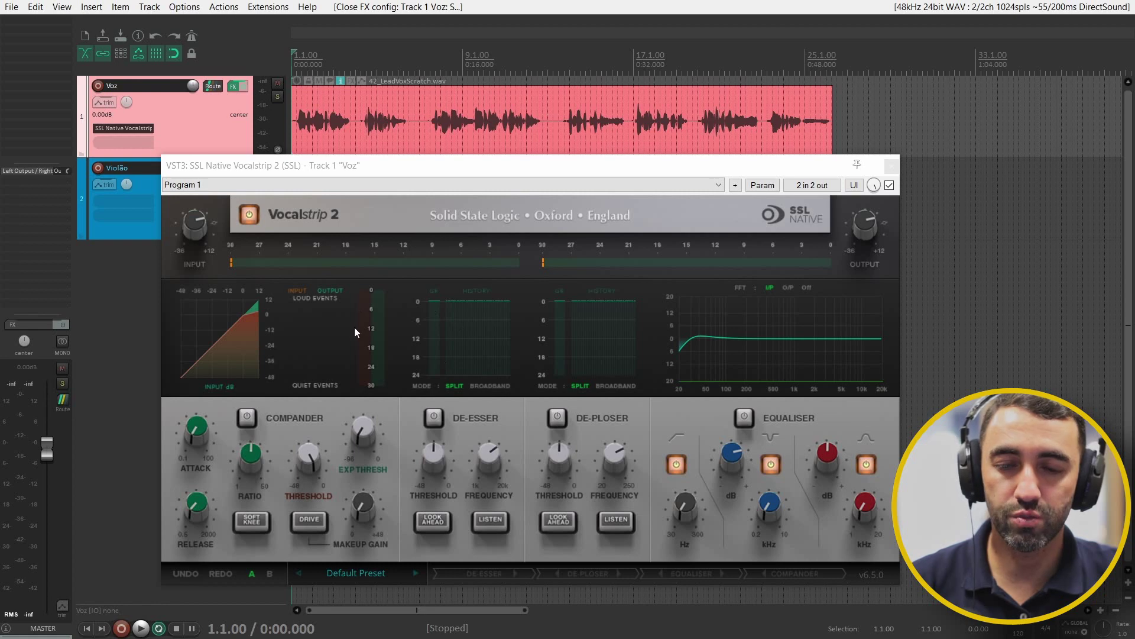
key(space)
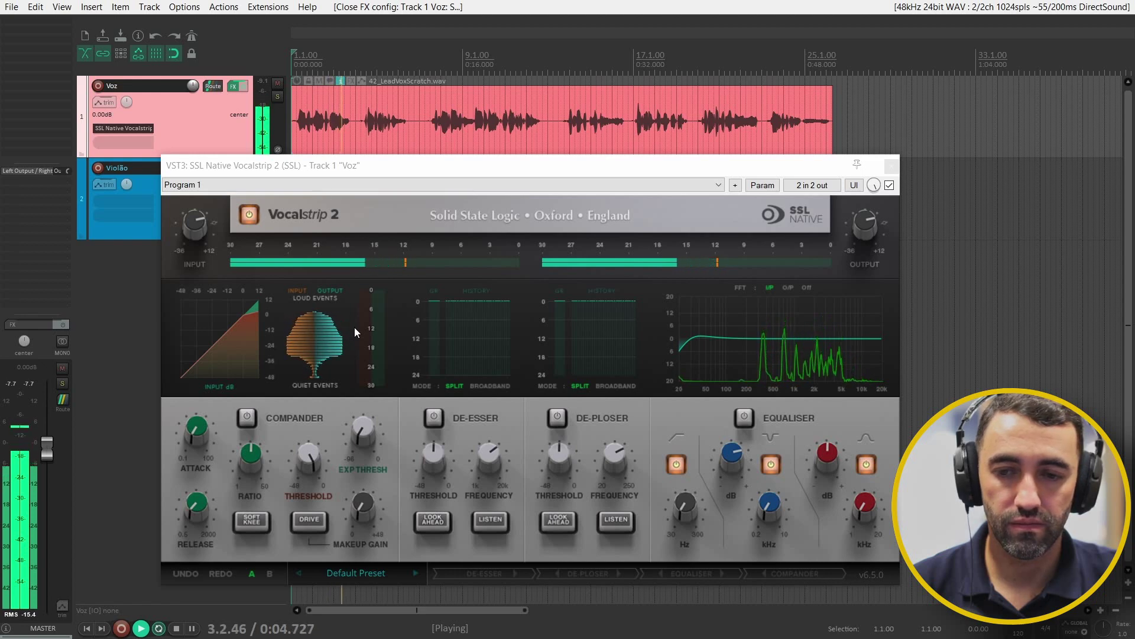
scroll(241, 139, down, 2)
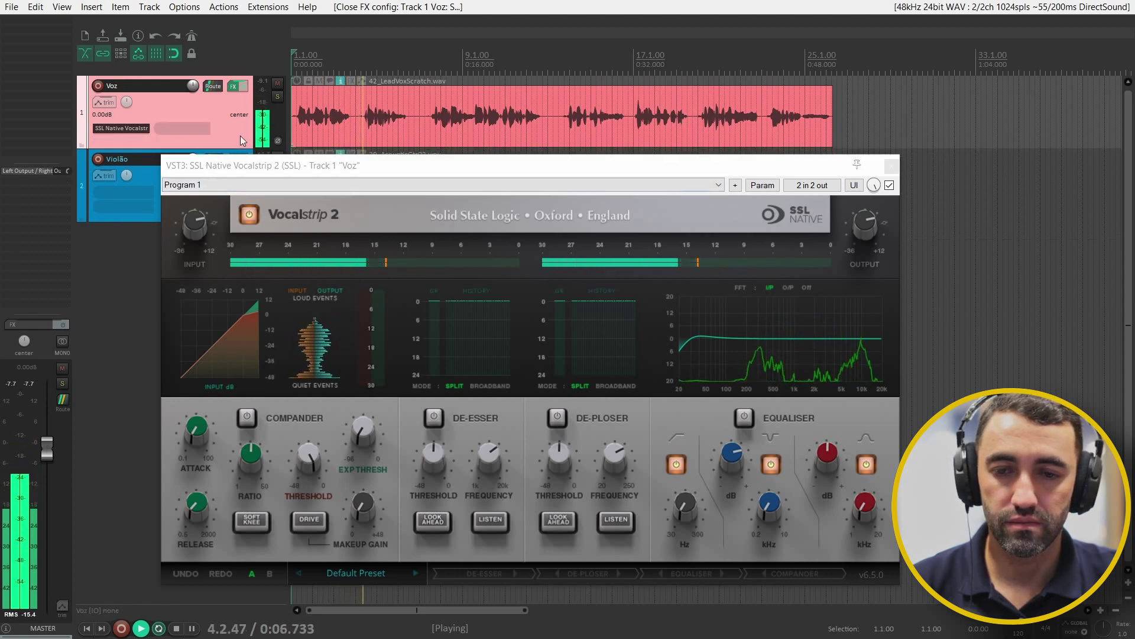
scroll(240, 136, down, 2)
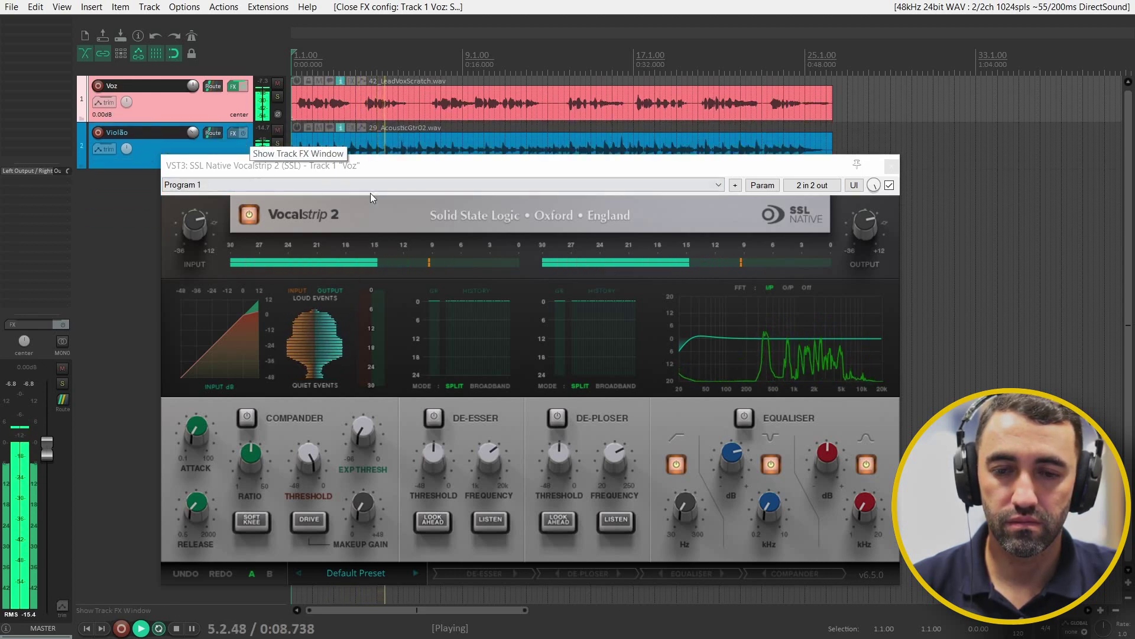
Step: Adjust the Violão track's volume against the vocal during playback, then stop playback
drag(396, 173, 376, 189)
drag(193, 134, 195, 137)
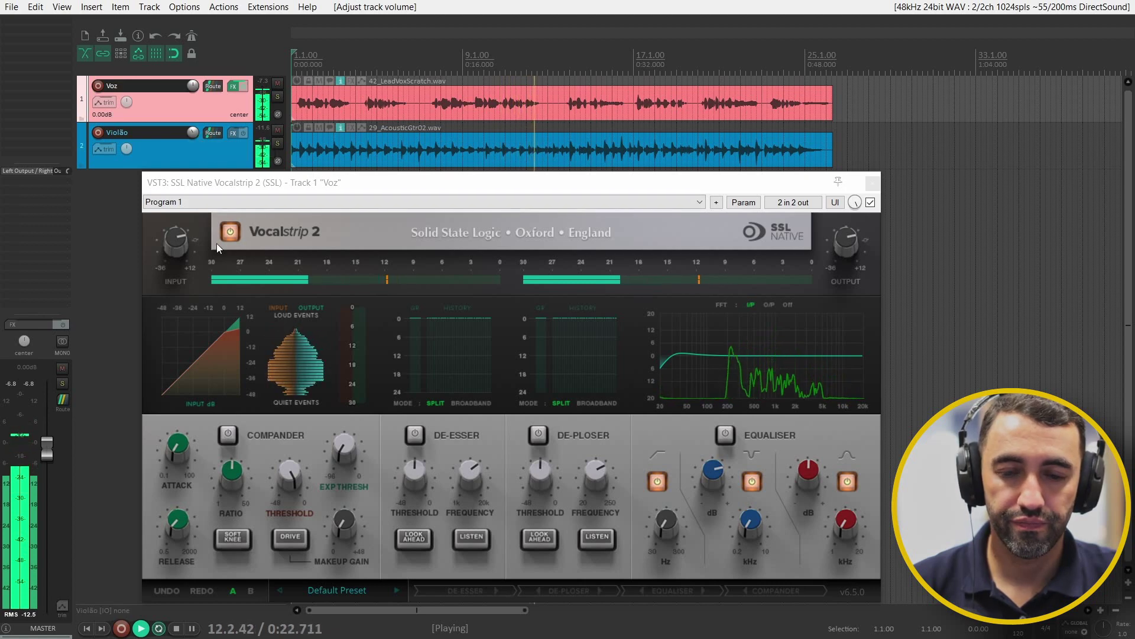
key(space)
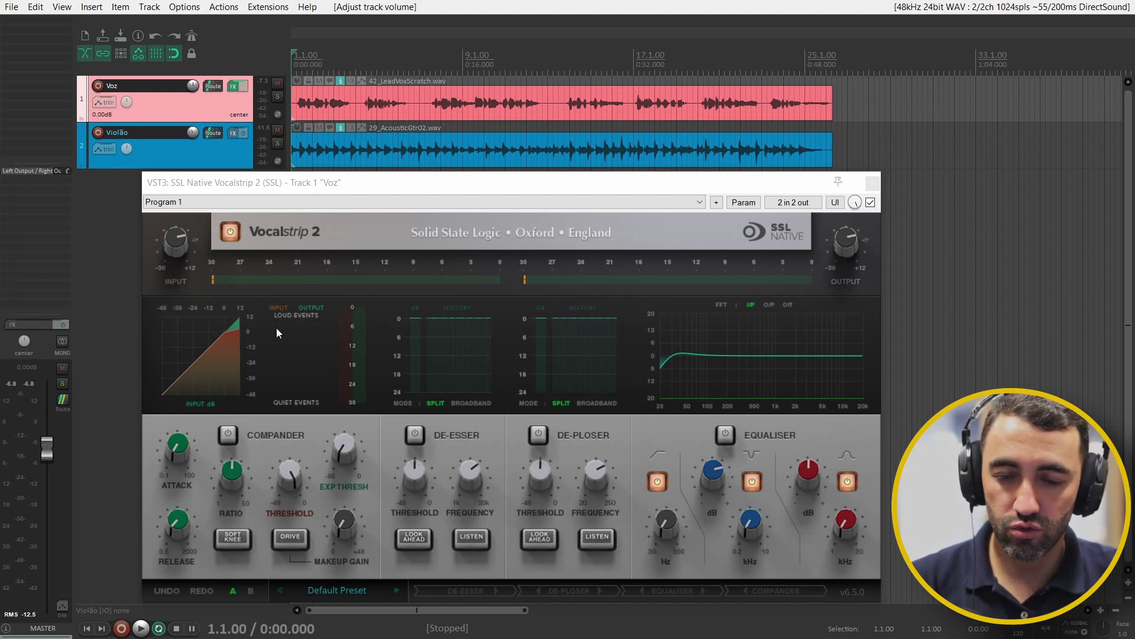
Step: Enable the De-Esser, De-Ploser, Equaliser and Compander modules in Vocalstrip 2
mouse_move(238, 498)
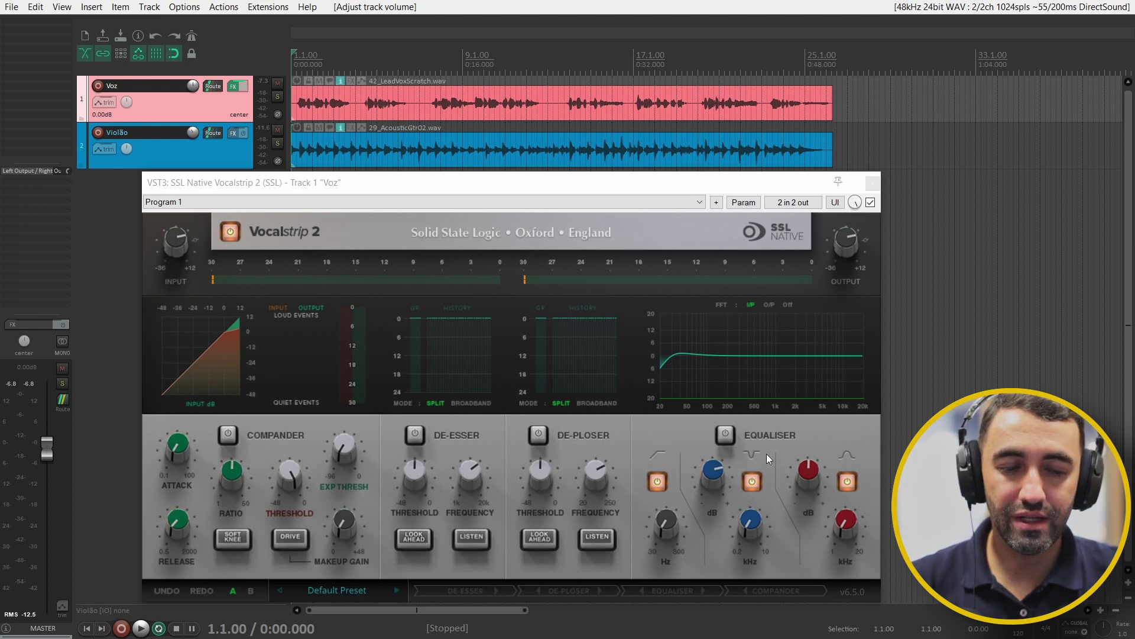
drag(590, 187, 588, 120)
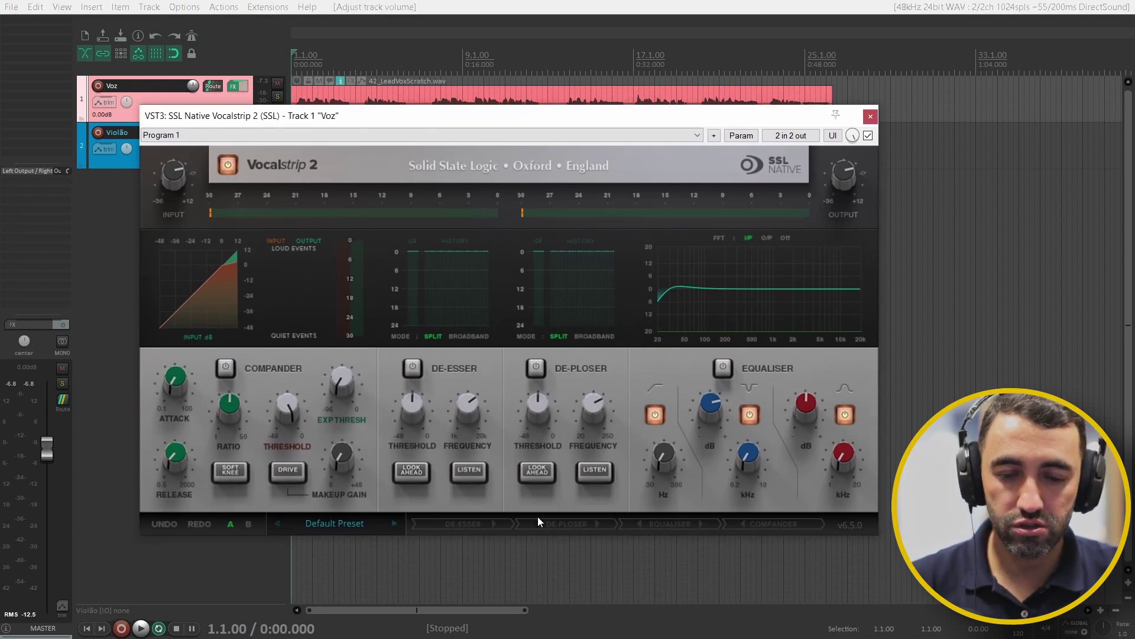
click(417, 367)
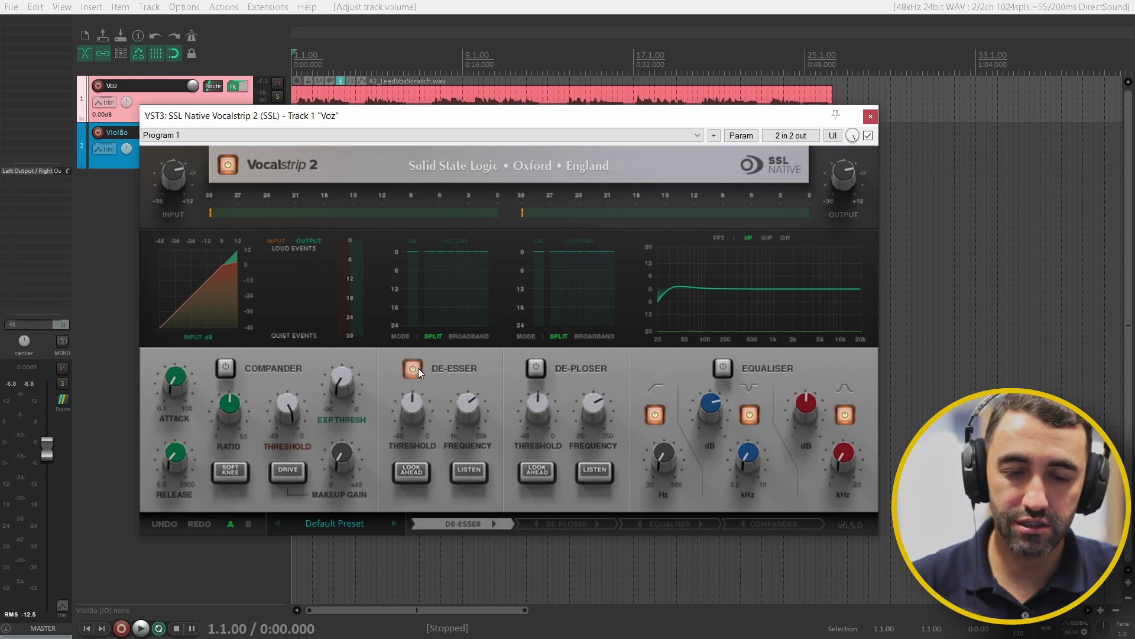
click(537, 367)
click(722, 367)
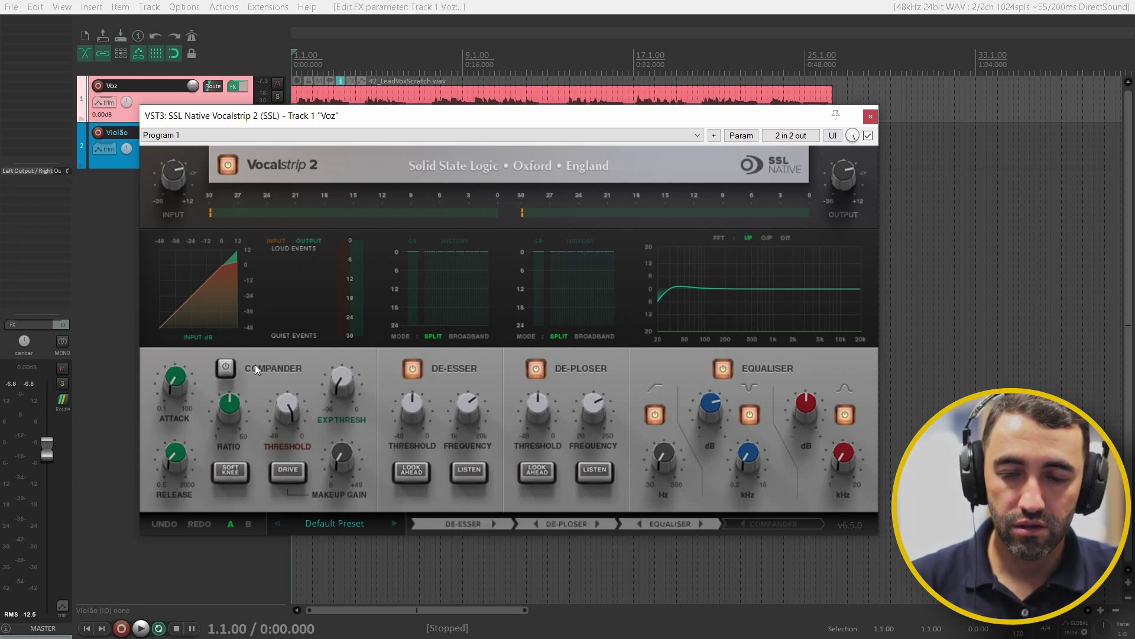
click(227, 368)
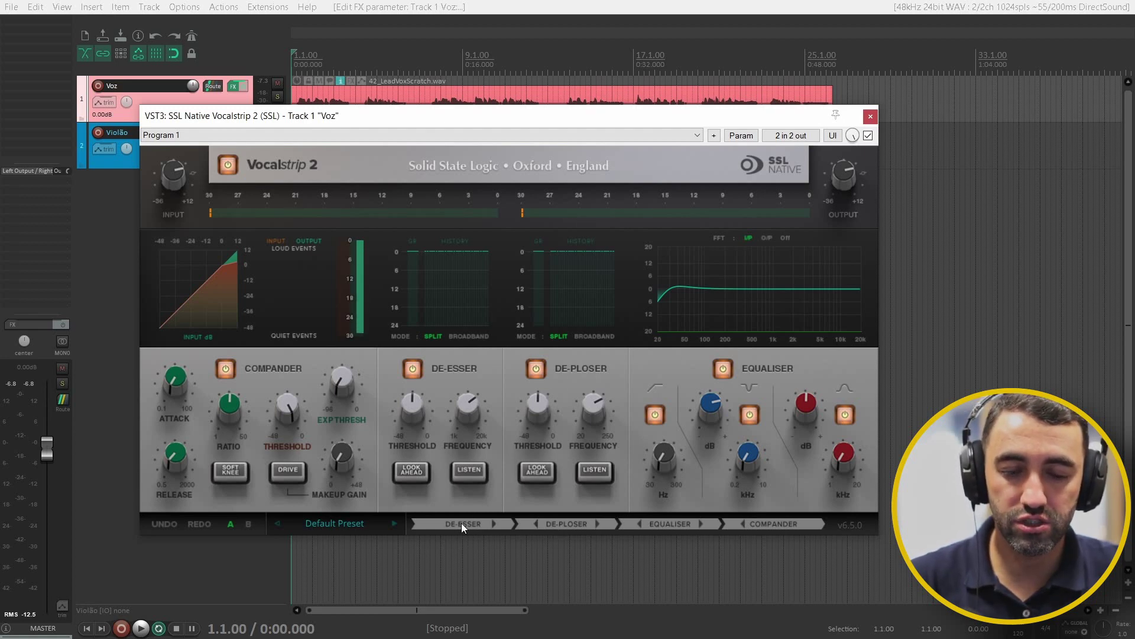
Step: Rearrange the plugin's processing chain, ending with the order De-Ploser, De-Esser, Compander, Equaliser
click(642, 523)
click(493, 524)
click(744, 524)
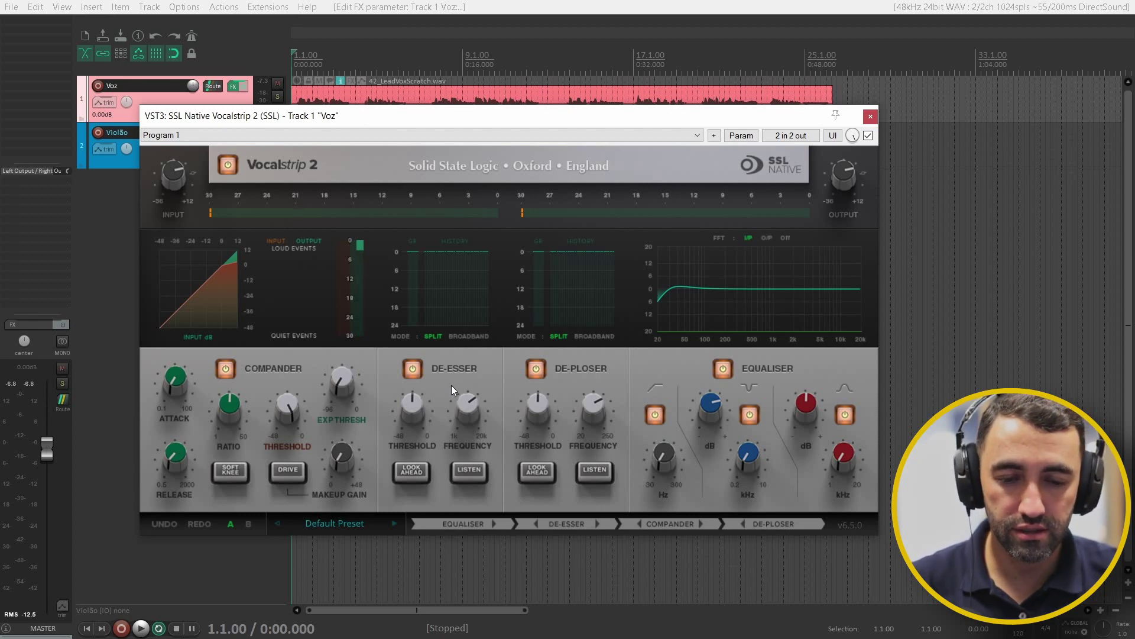
click(742, 524)
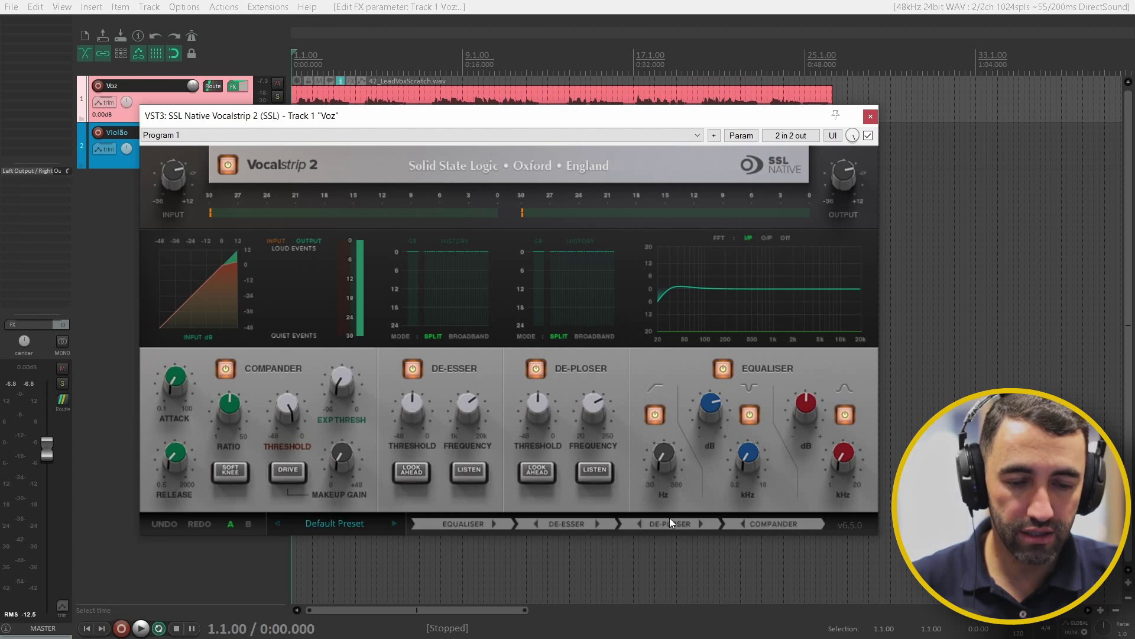
click(640, 523)
click(537, 522)
click(640, 524)
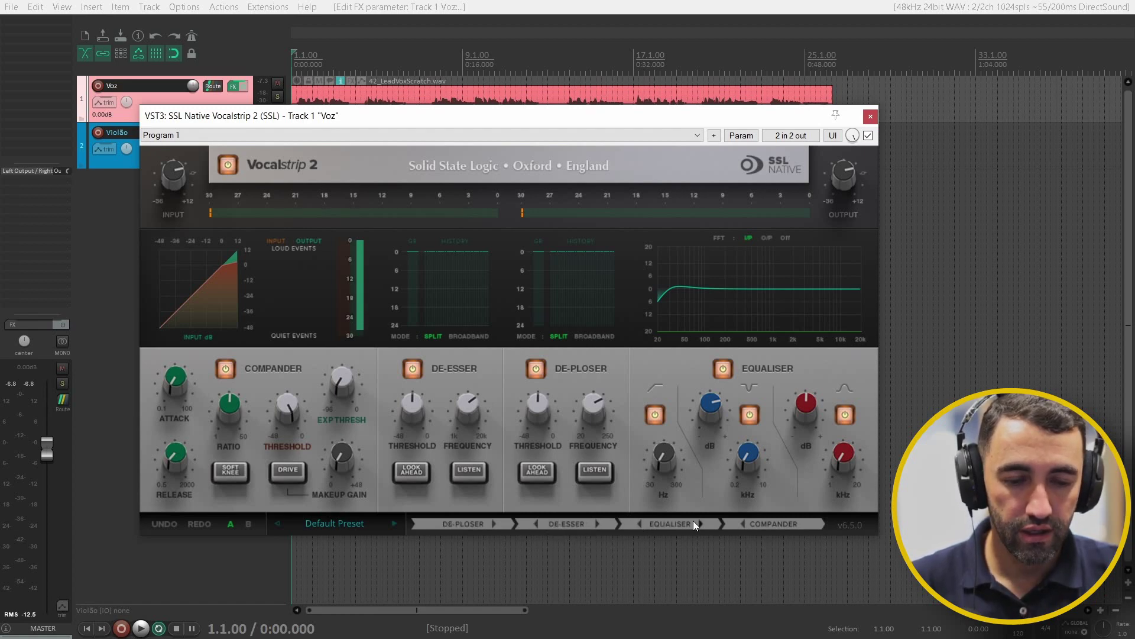
click(740, 524)
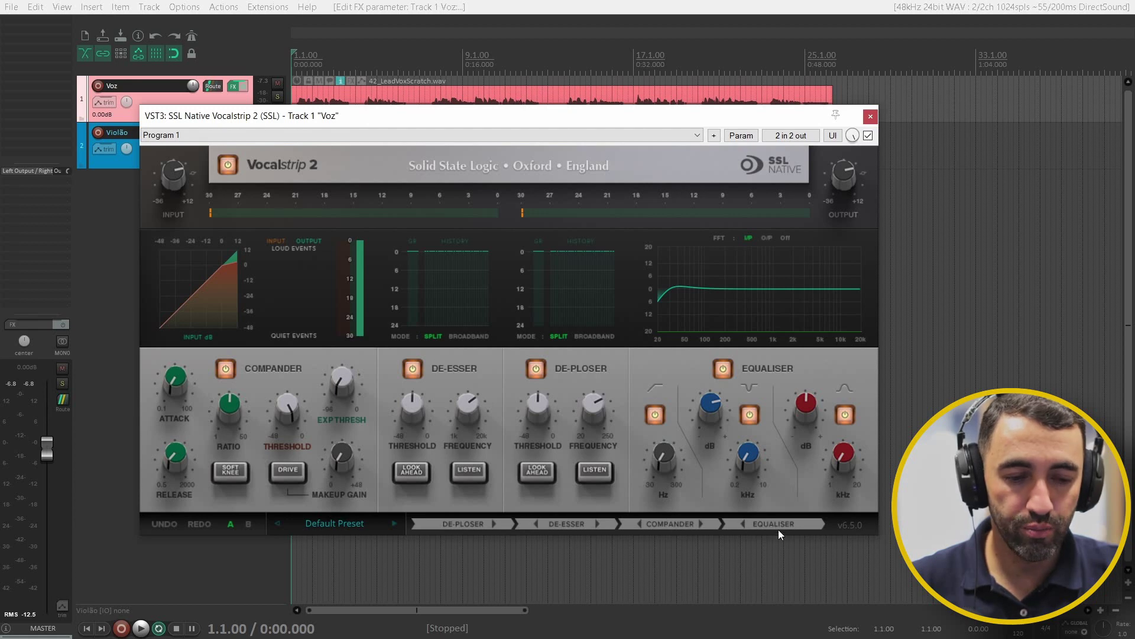
Step: Switch off the Compander, De-Esser, De-Ploser and Equaliser, and look through the available presets without loading one
click(226, 368)
click(414, 368)
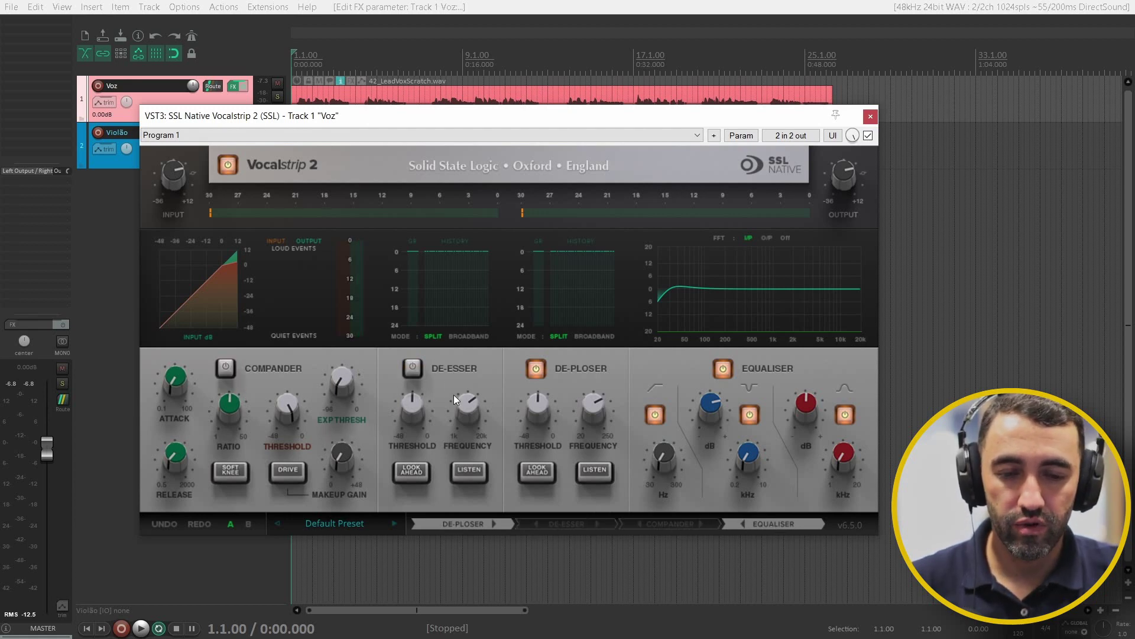
click(538, 368)
click(724, 369)
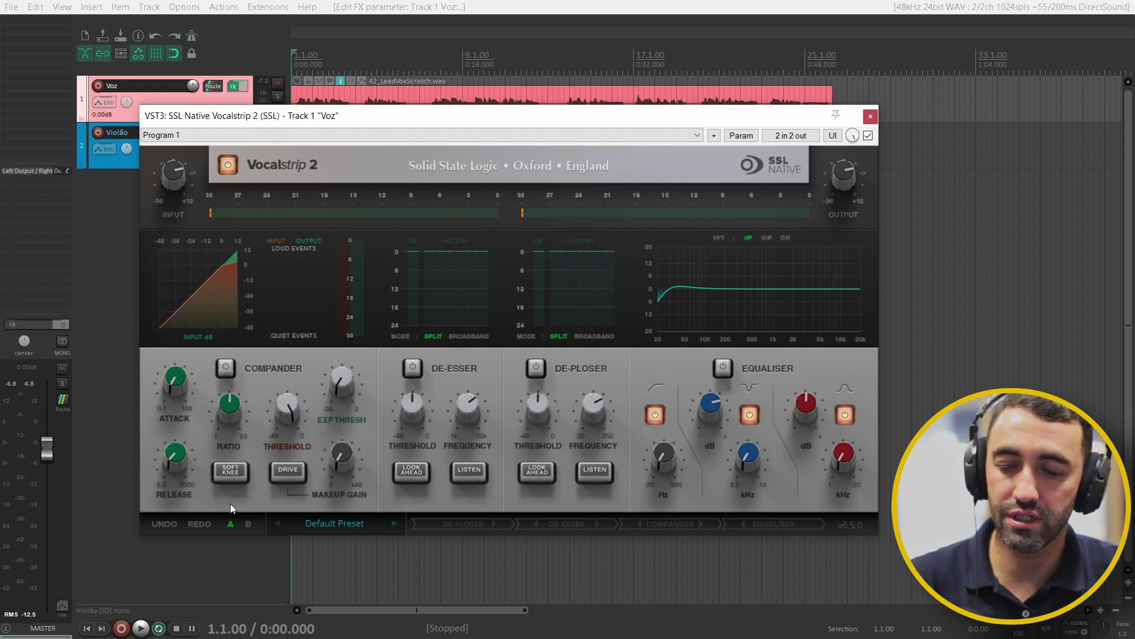
click(335, 522)
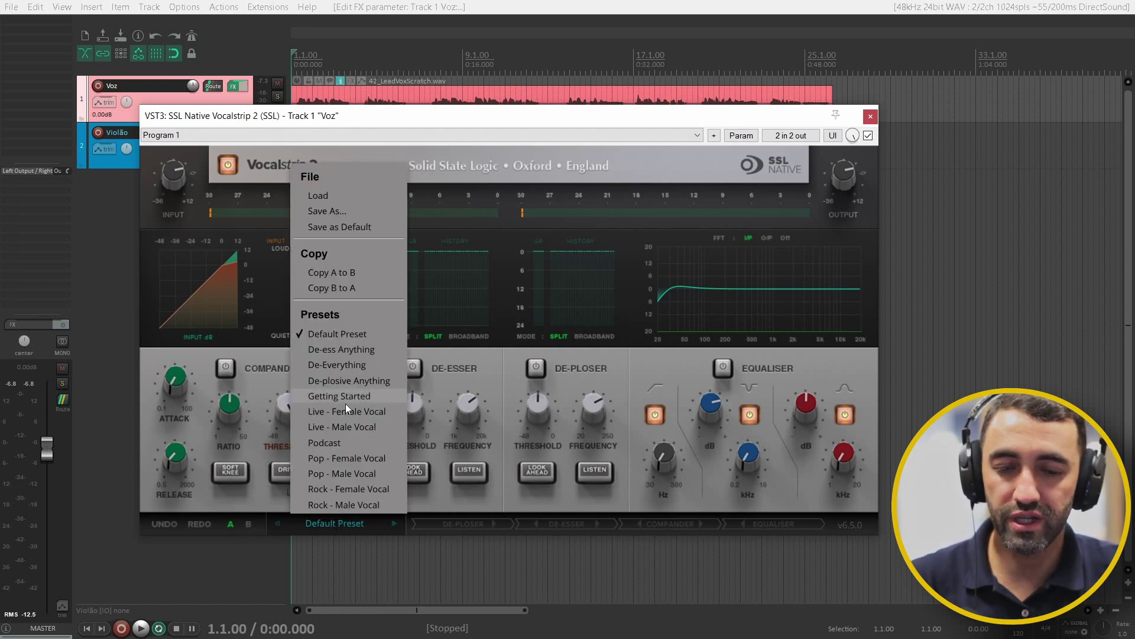
click(526, 155)
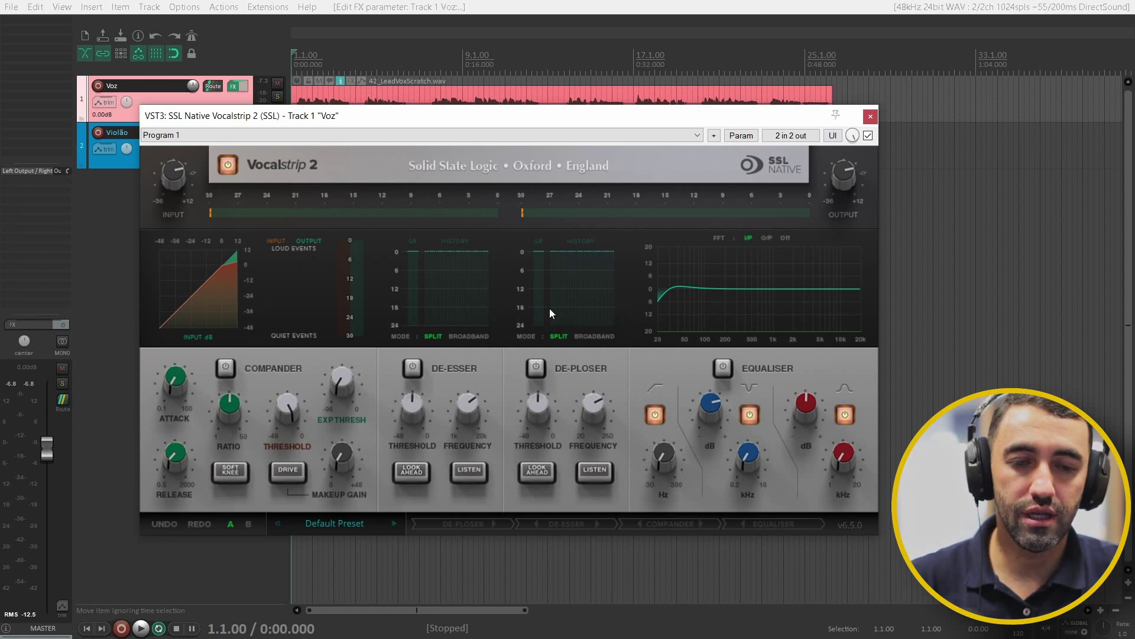
Step: Enable the De-Ploser, start playback and mute the Violão track to hear the vocal alone
click(537, 368)
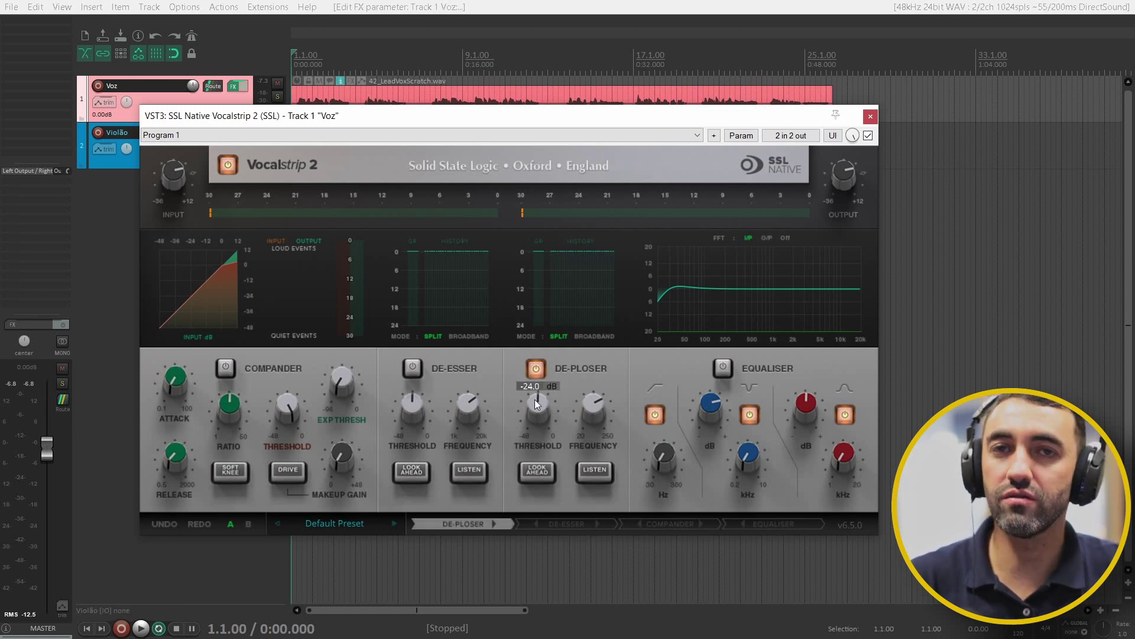
key(space)
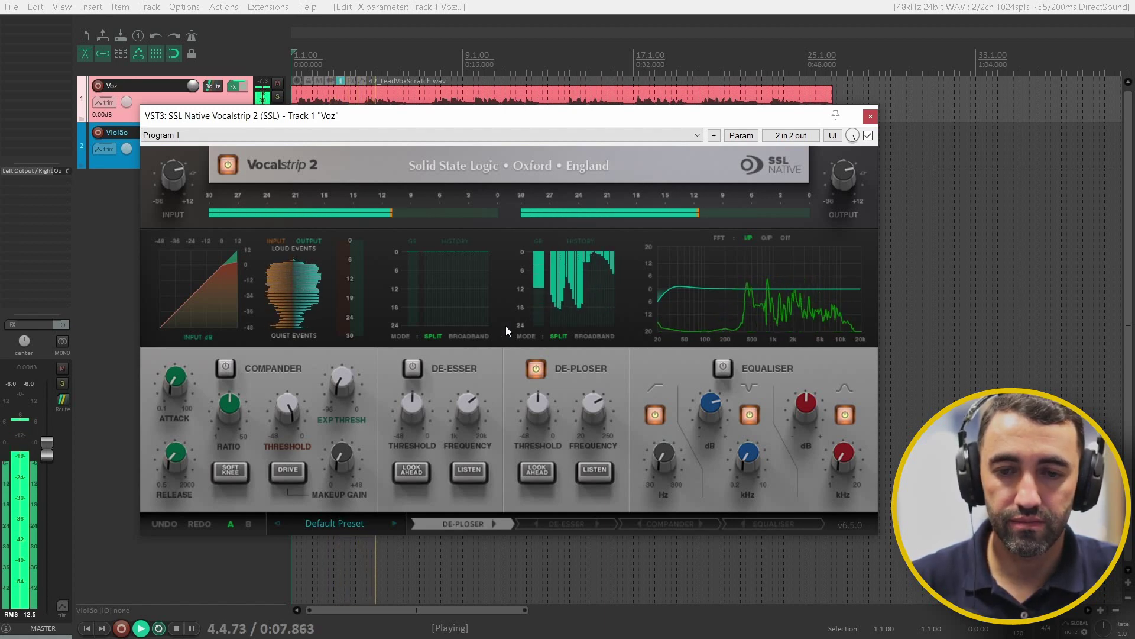
drag(285, 122, 281, 162)
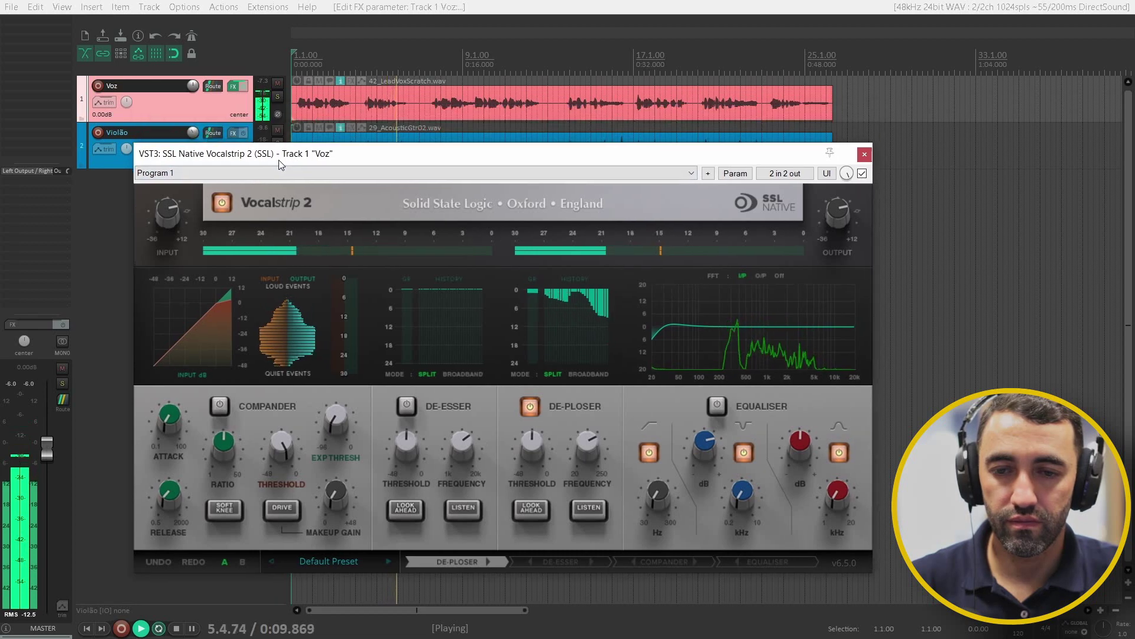
click(277, 130)
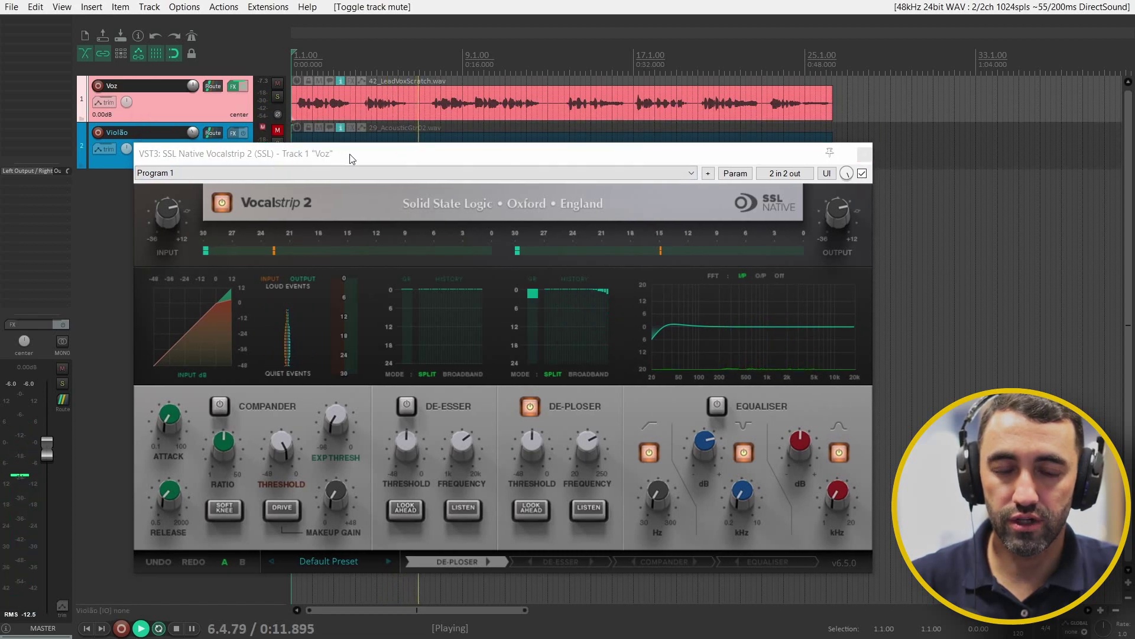
drag(291, 157, 287, 135)
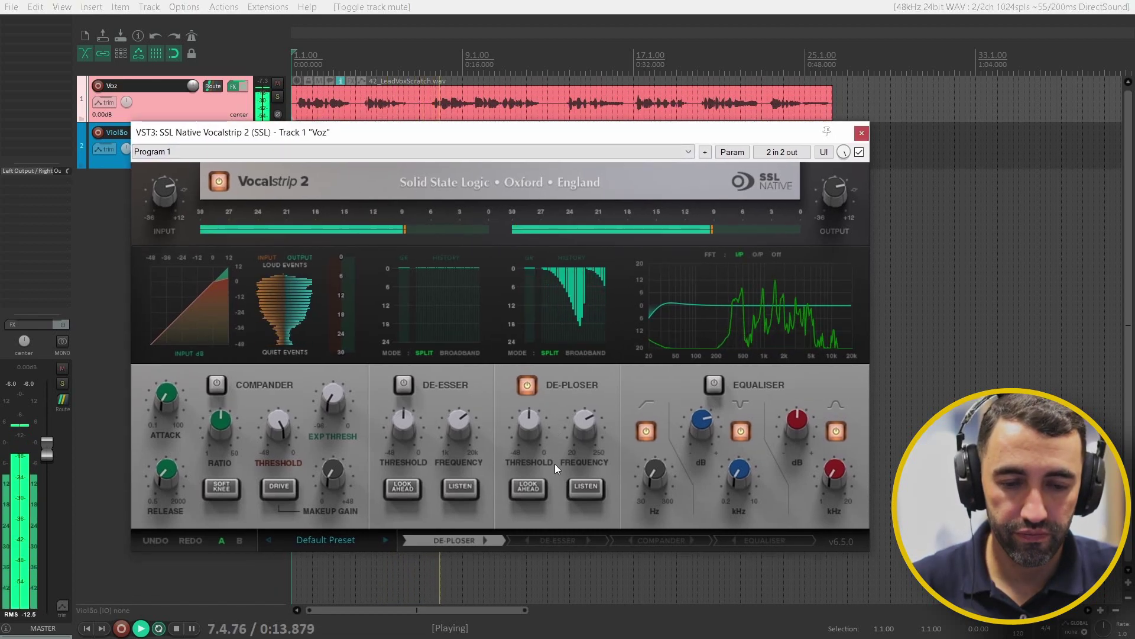
Step: Lower the De-Ploser frequency to 91.9 Hz while the vocal plays, and stop playback
mouse_move(587, 420)
scroll(587, 420, down, 5)
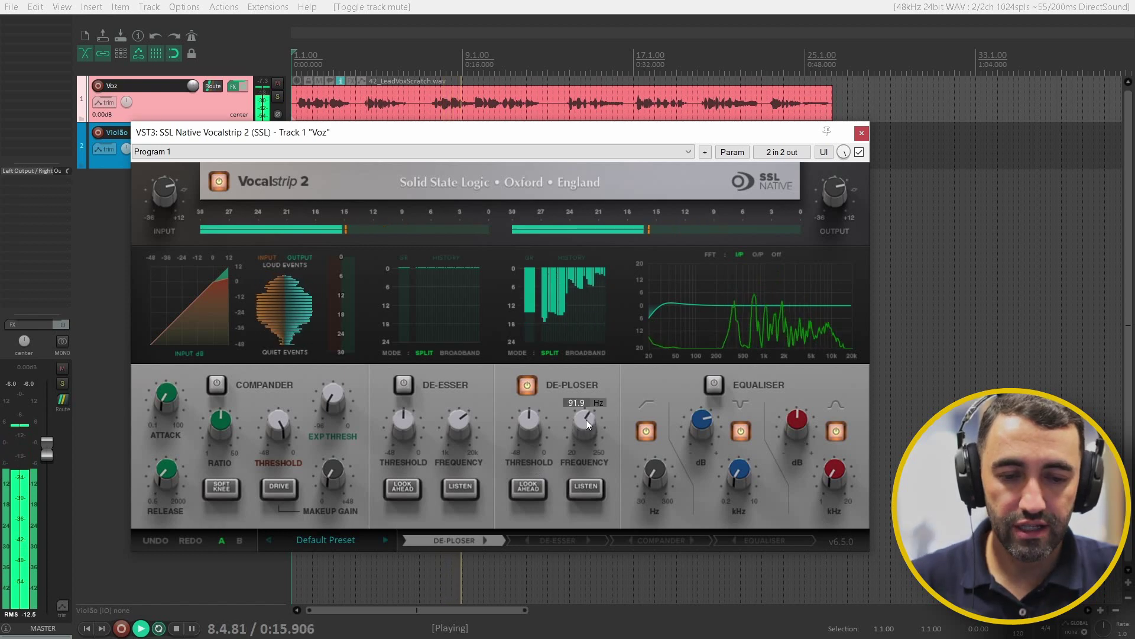
scroll(587, 420, down, 9)
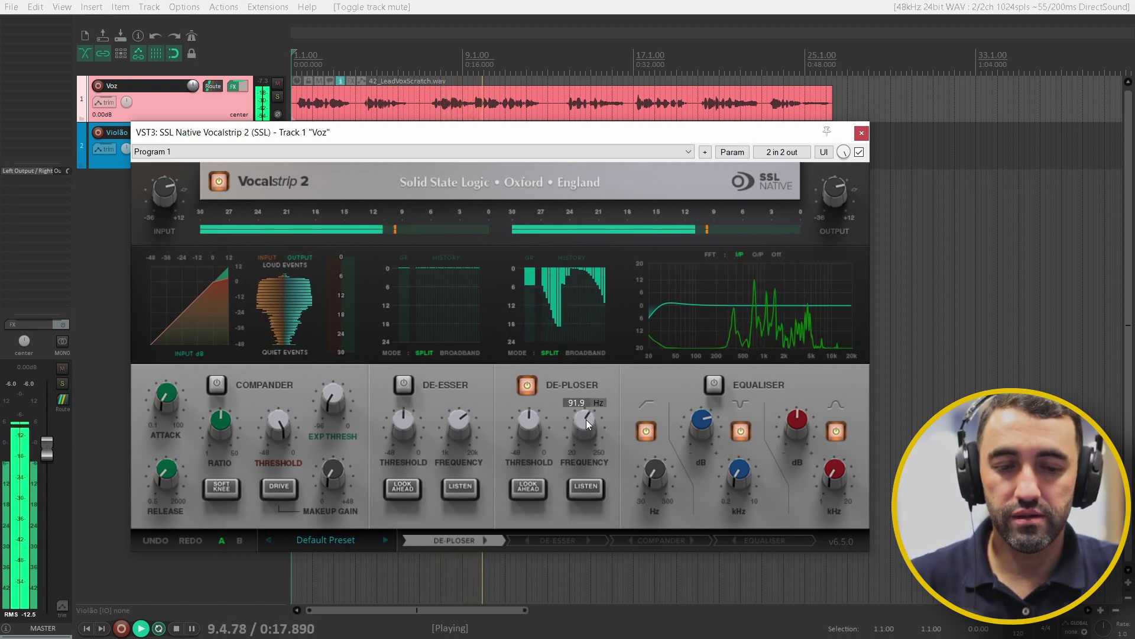
key(space)
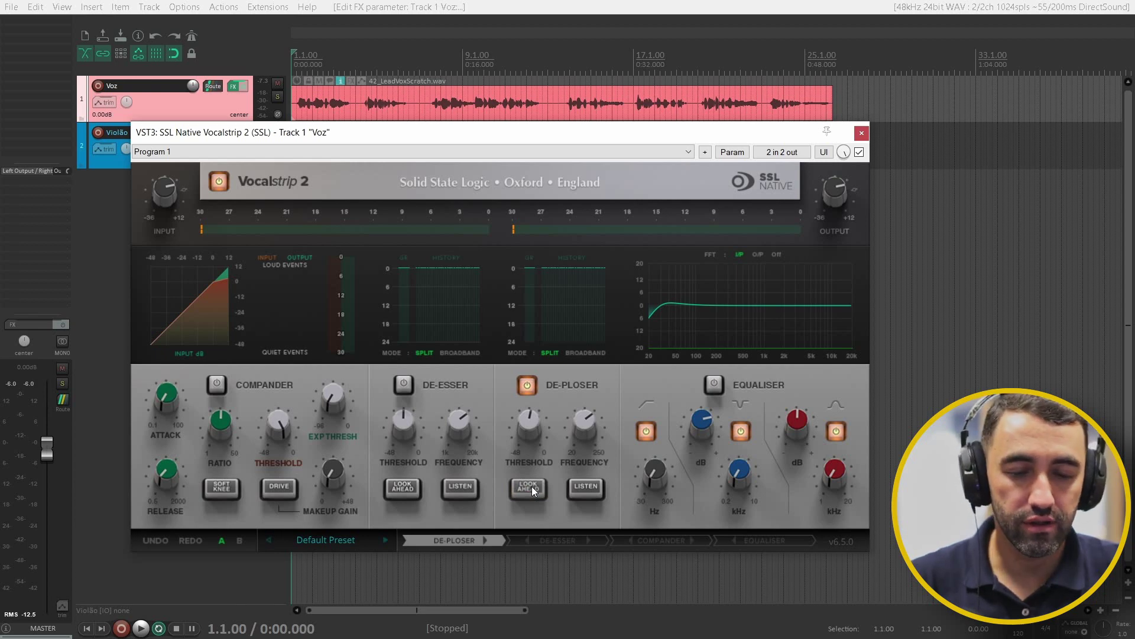
Step: Restart playback and raise the De-Ploser frequency to 171.2 Hz
mouse_move(528, 421)
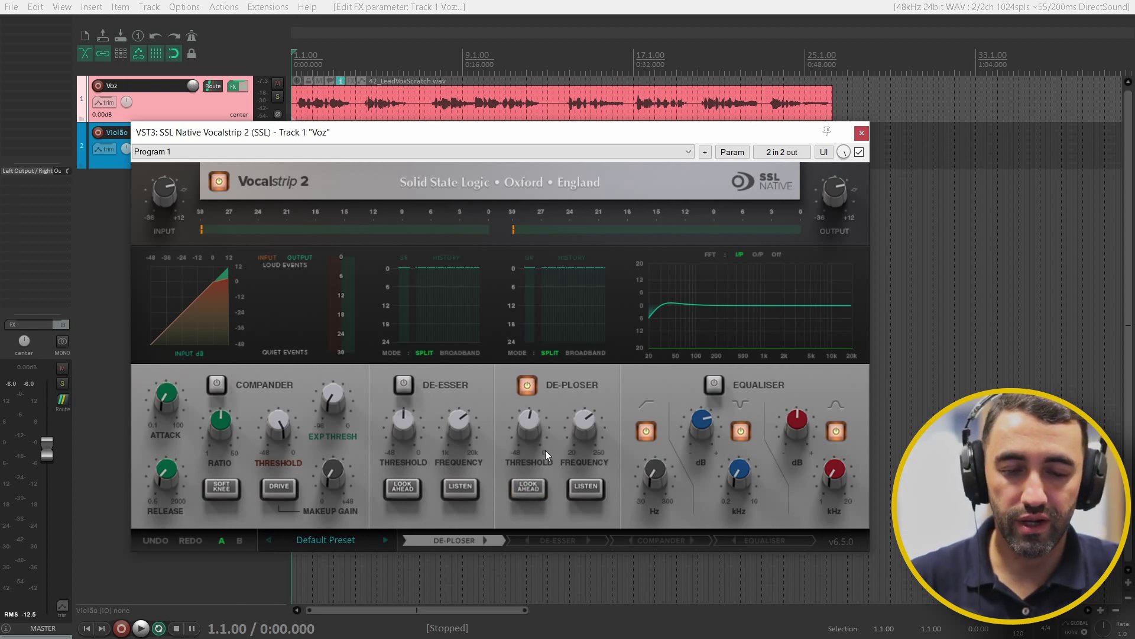
key(space)
drag(525, 420, 588, 425)
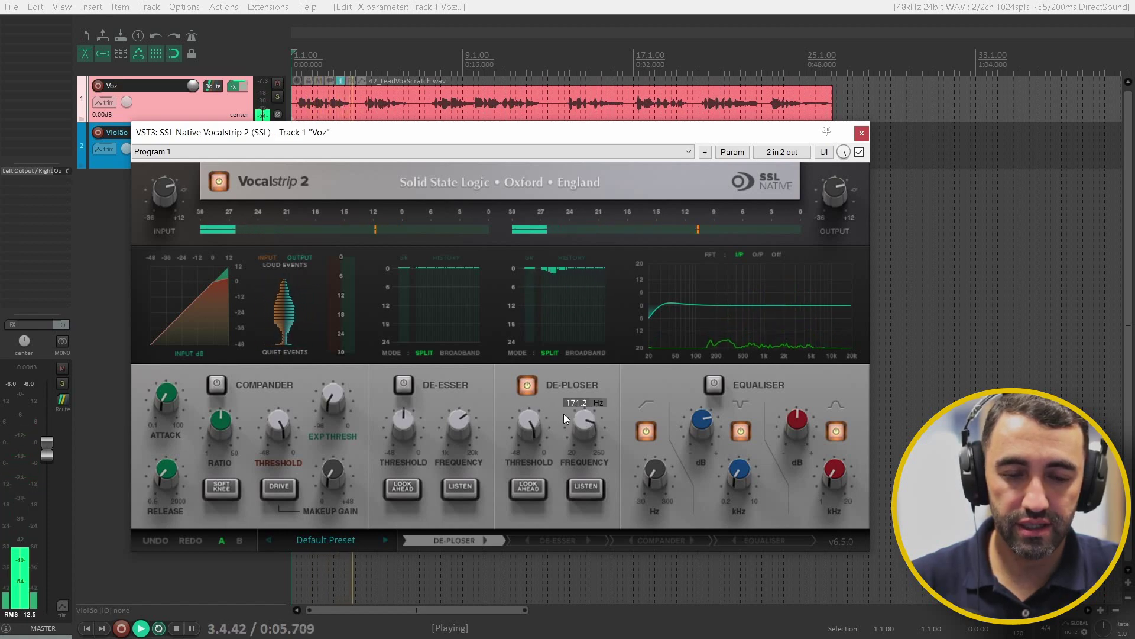
Step: Sweep the De-Ploser threshold down to -42.5 dB and back to -18.7 dB during playback, and turn on its Listen mode
drag(527, 421, 527, 424)
scroll(527, 423, down, 10)
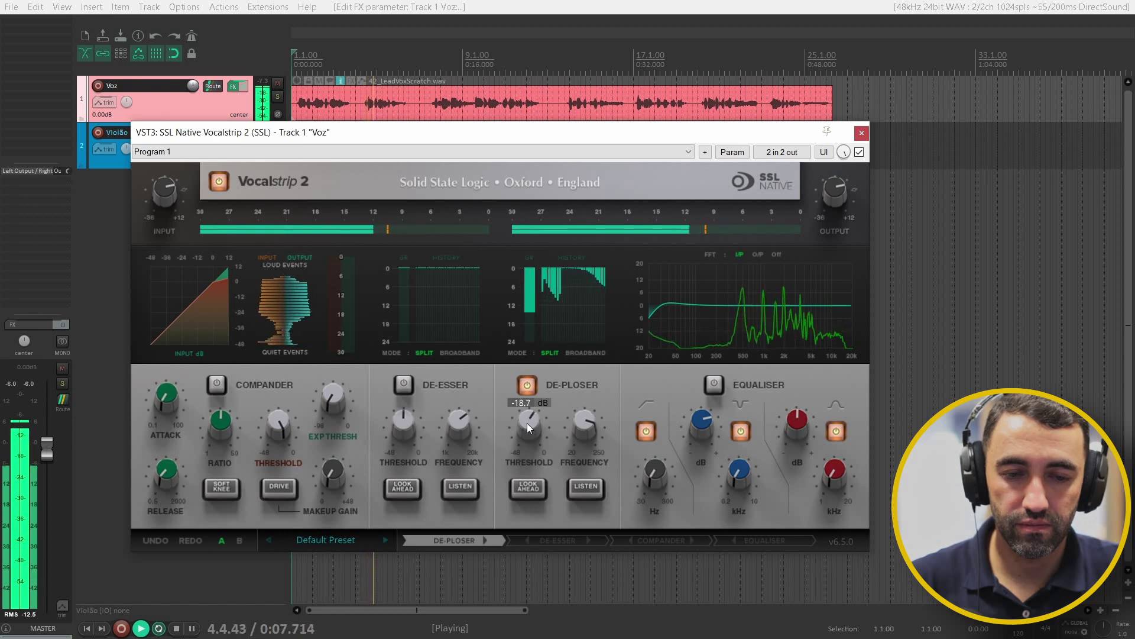
scroll(527, 424, down, 4)
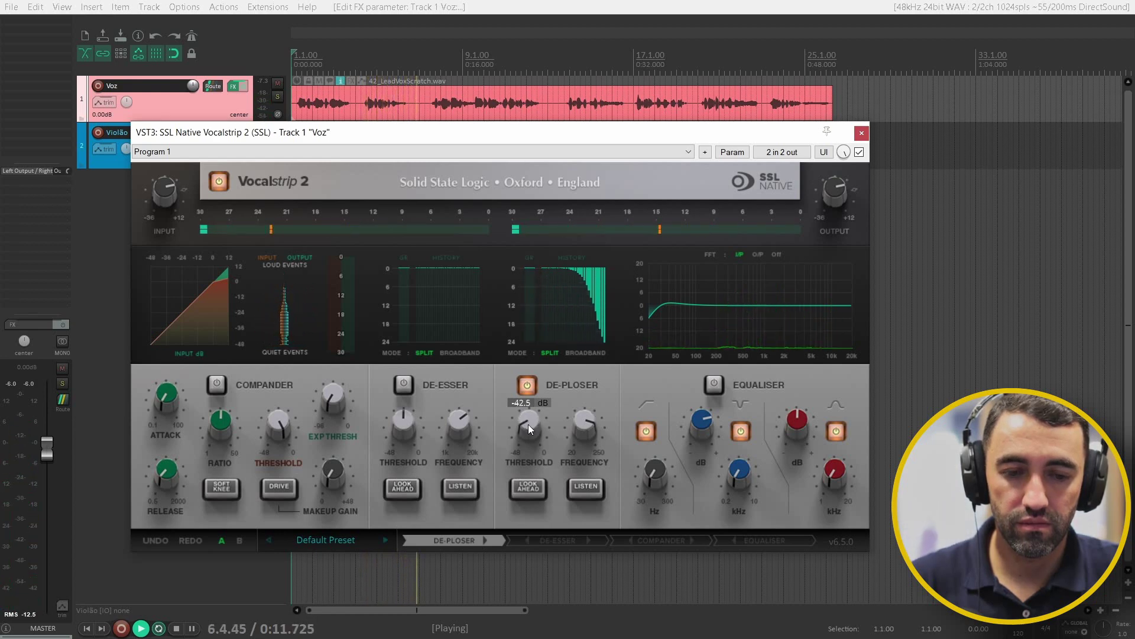
scroll(527, 425, up, 4)
scroll(528, 424, up, 4)
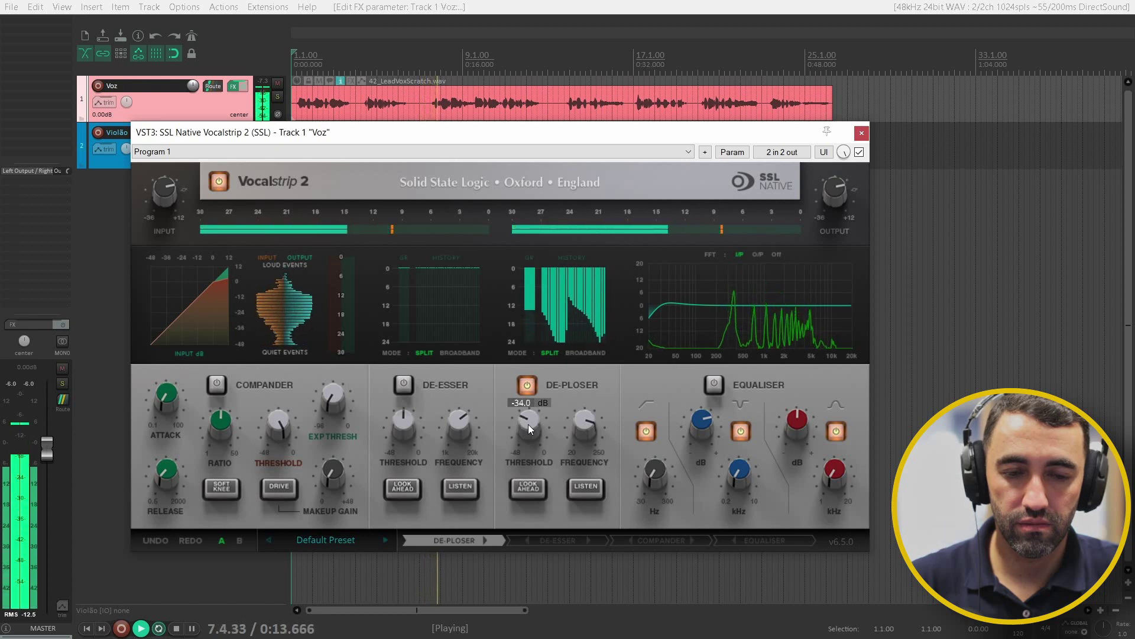
scroll(530, 424, up, 4)
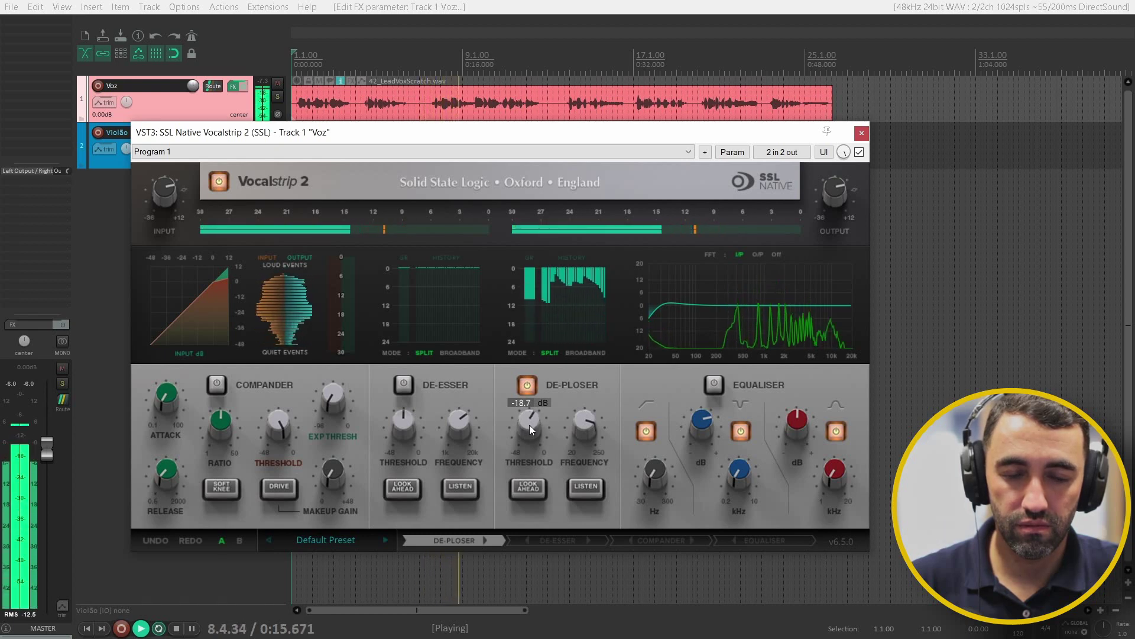
click(587, 486)
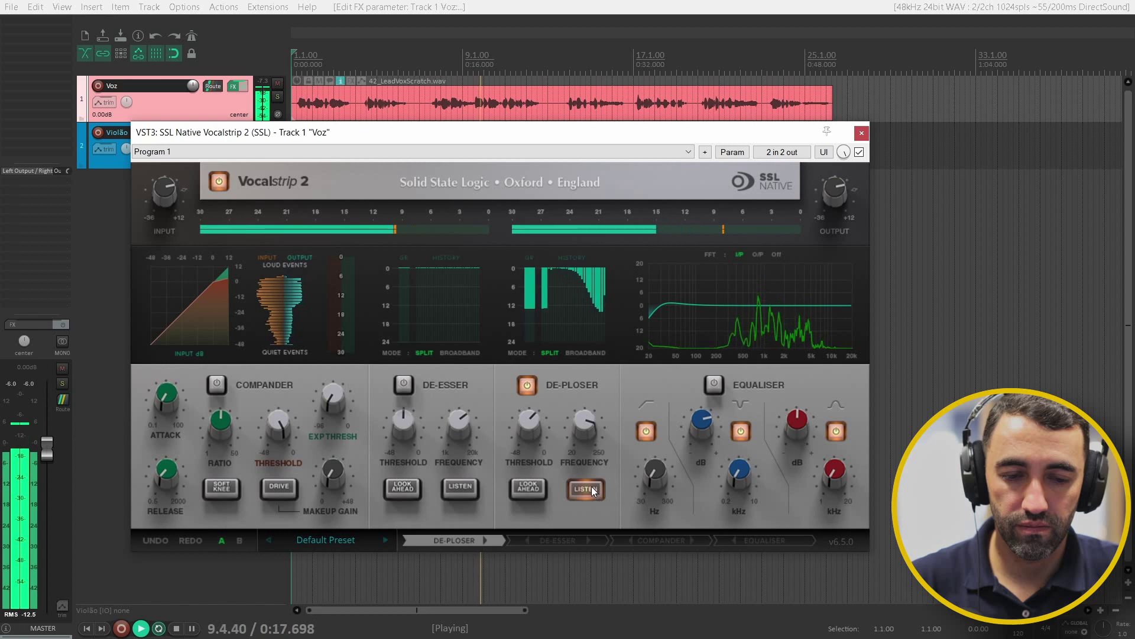
Step: Sweep the De-Ploser frequency up to 250.0 Hz and back to 191.5 Hz while monitoring in Listen mode
scroll(529, 423, down, 9)
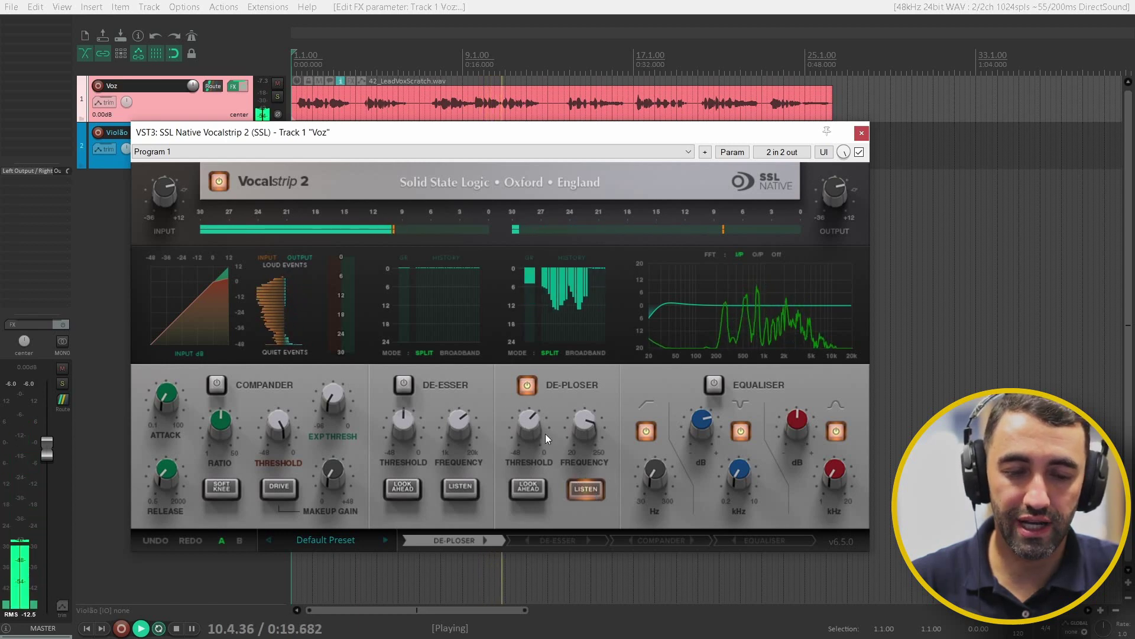
scroll(589, 424, up, 3)
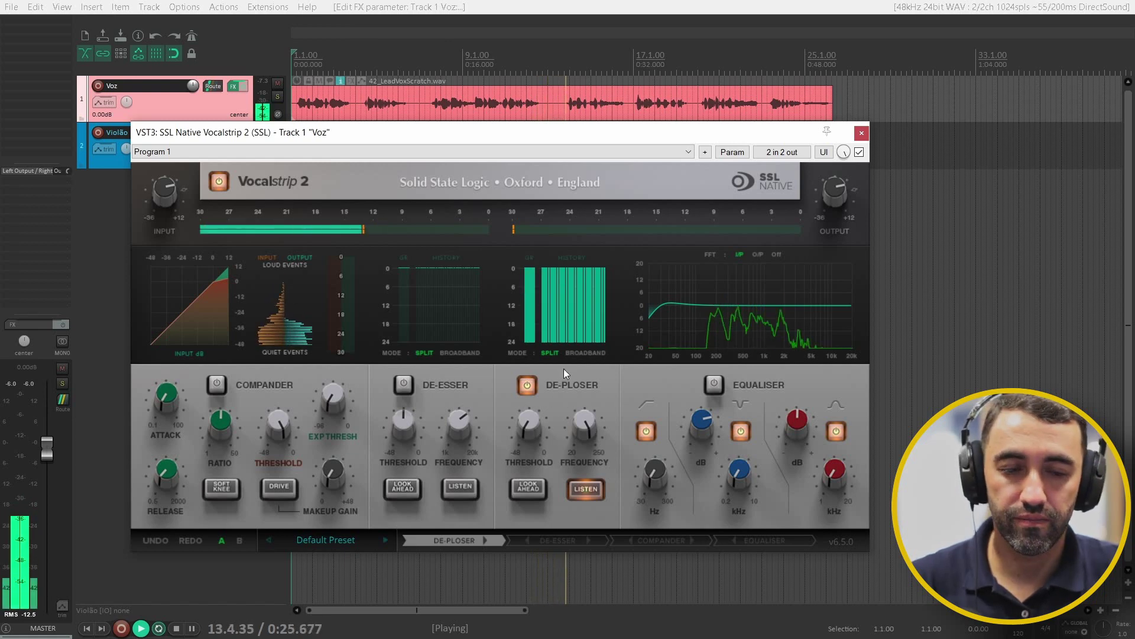
scroll(586, 423, down, 3)
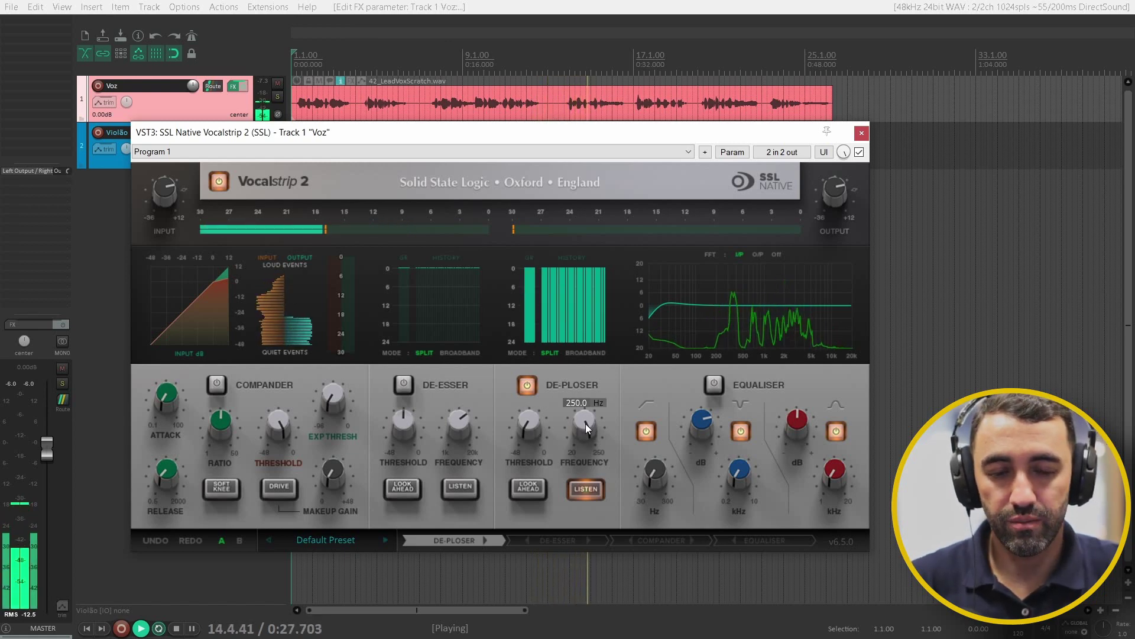
scroll(587, 422, up, 1)
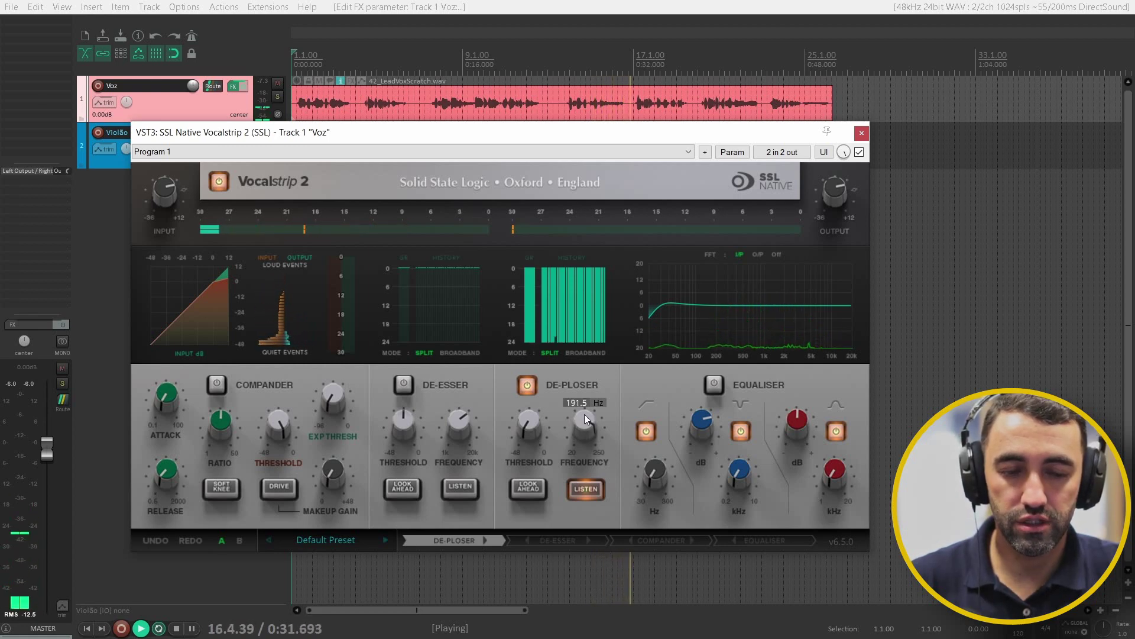
Step: Turn off De-Ploser Listen mode, raise its threshold to -19.1 dB, and after stopping playback toggle the module off and on
click(580, 481)
scroll(532, 417, up, 3)
scroll(530, 416, up, 6)
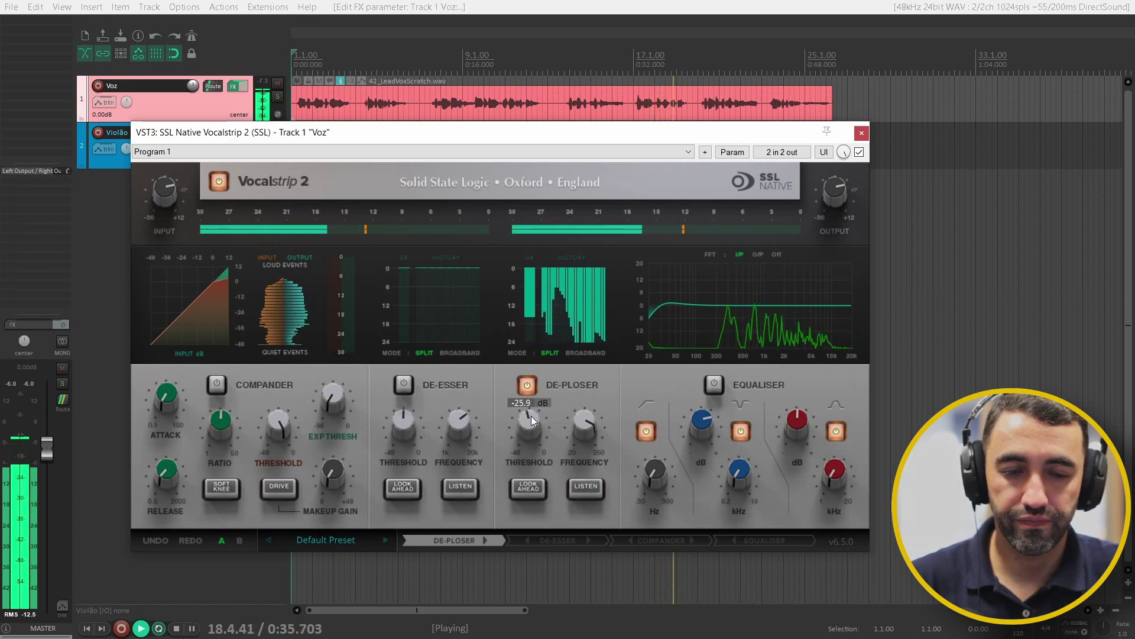
scroll(531, 416, up, 1)
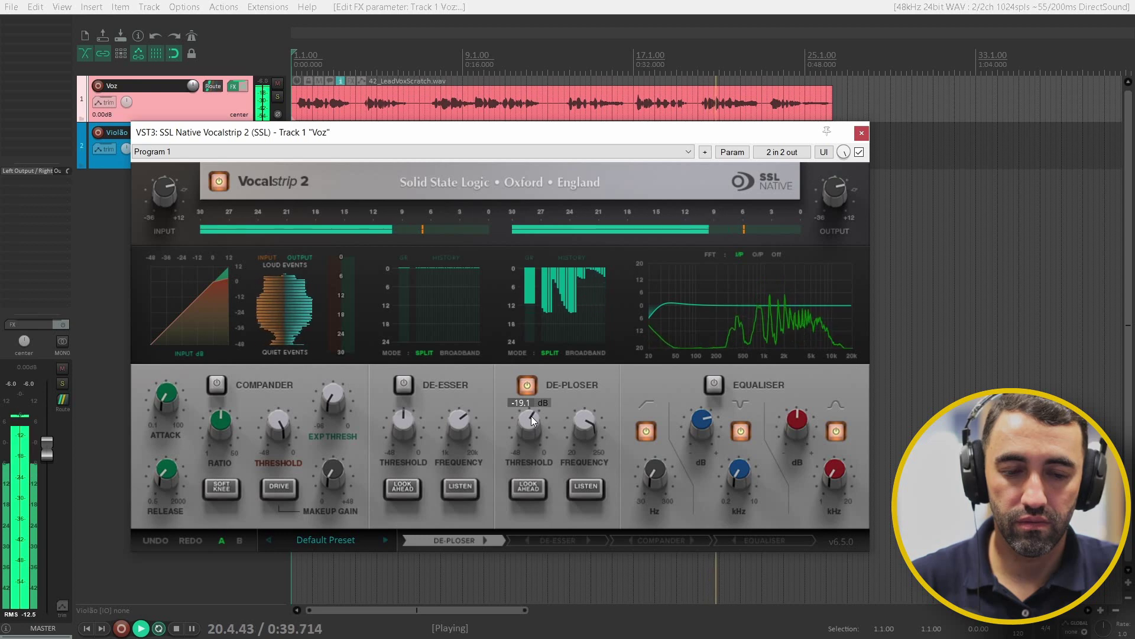
key(space)
click(526, 386)
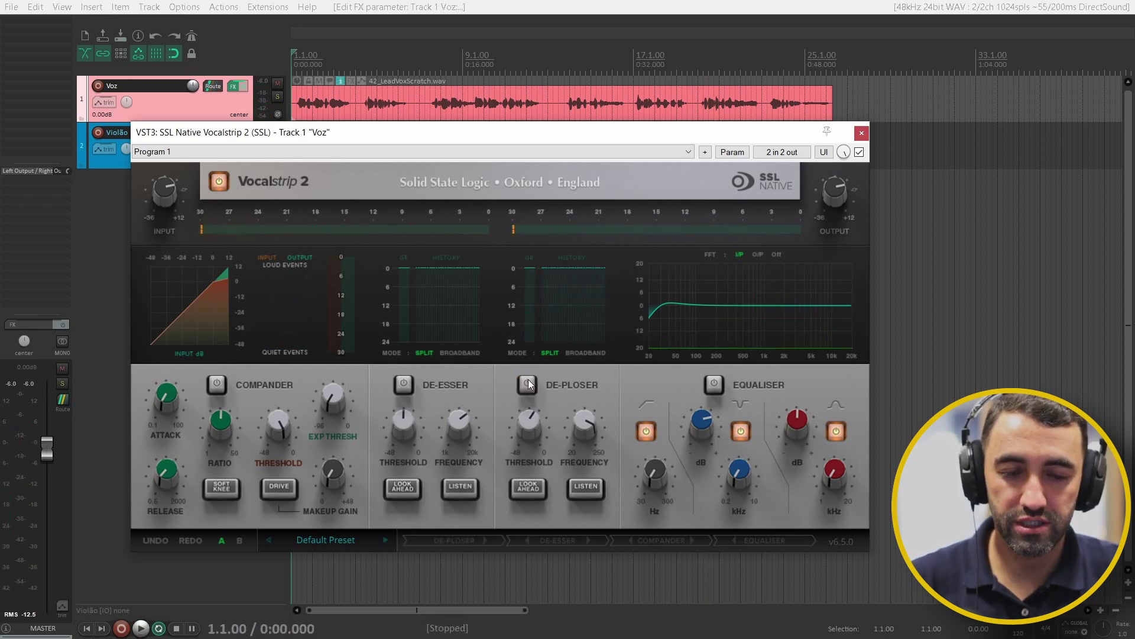
click(528, 385)
Step: Enable the De-Esser, set its threshold to 0.0 dB and raise its frequency while auditioning the vocal
click(408, 386)
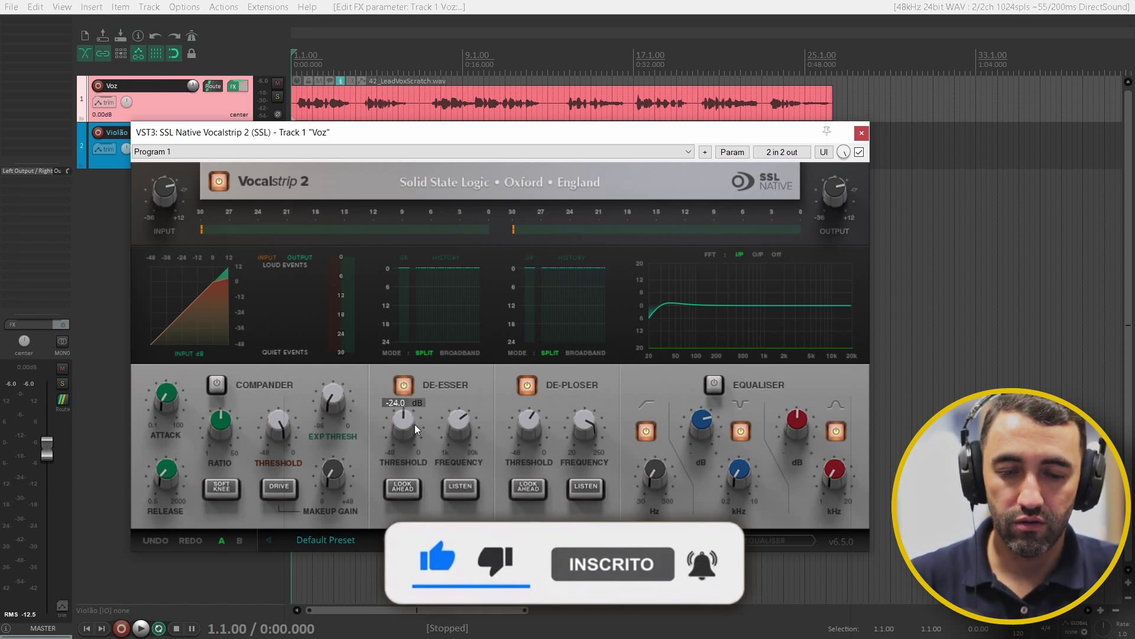
drag(413, 424, 411, 453)
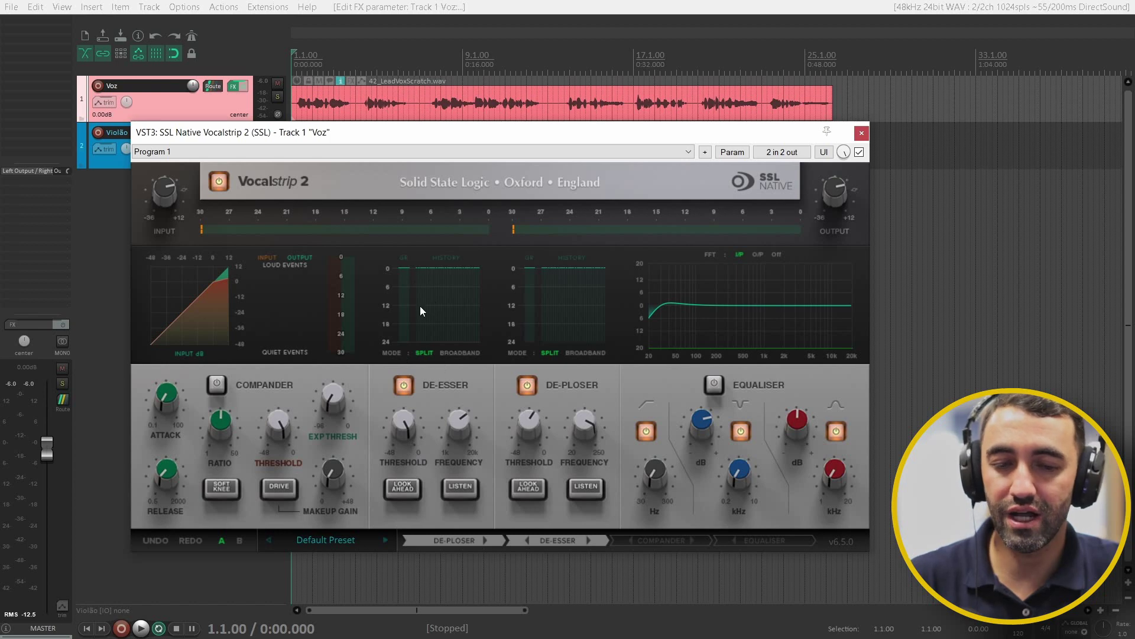
key(space)
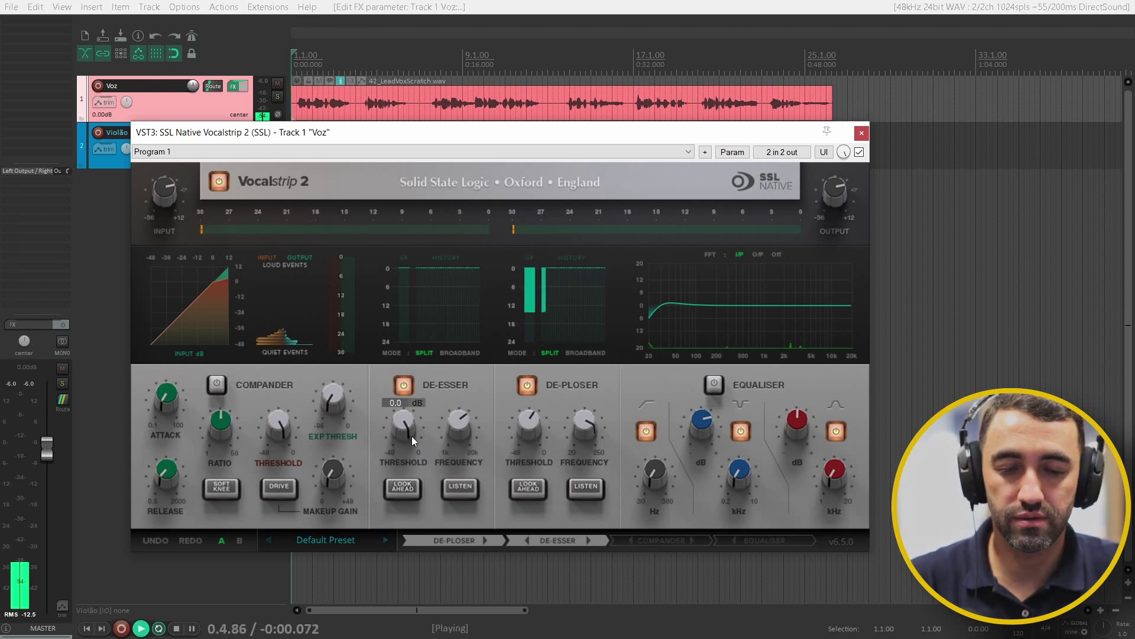
click(466, 420)
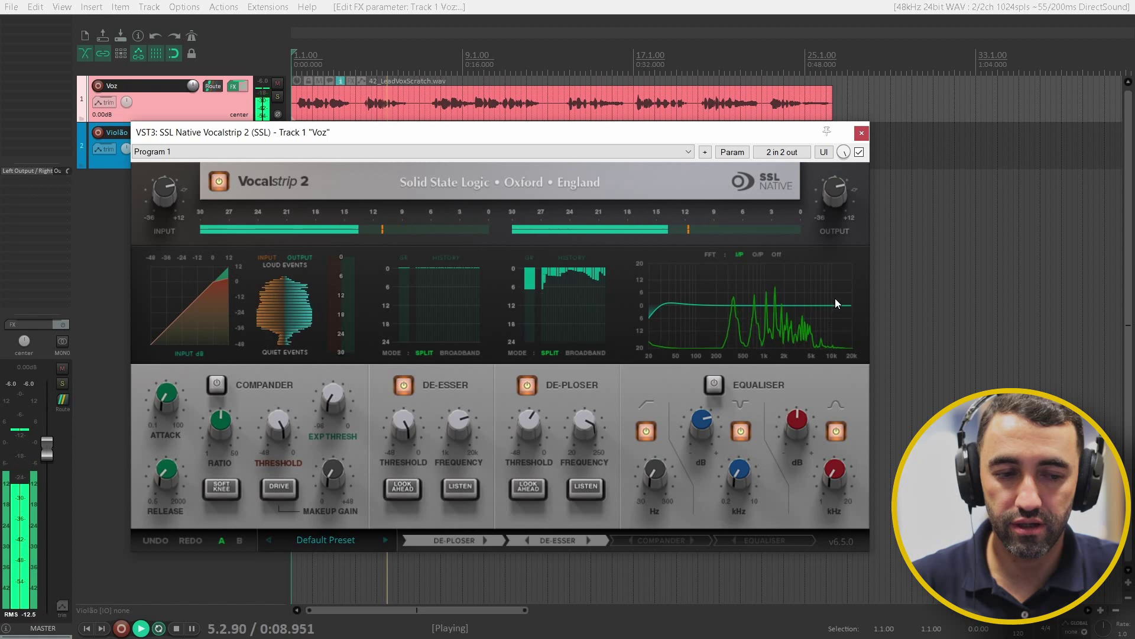
key(space)
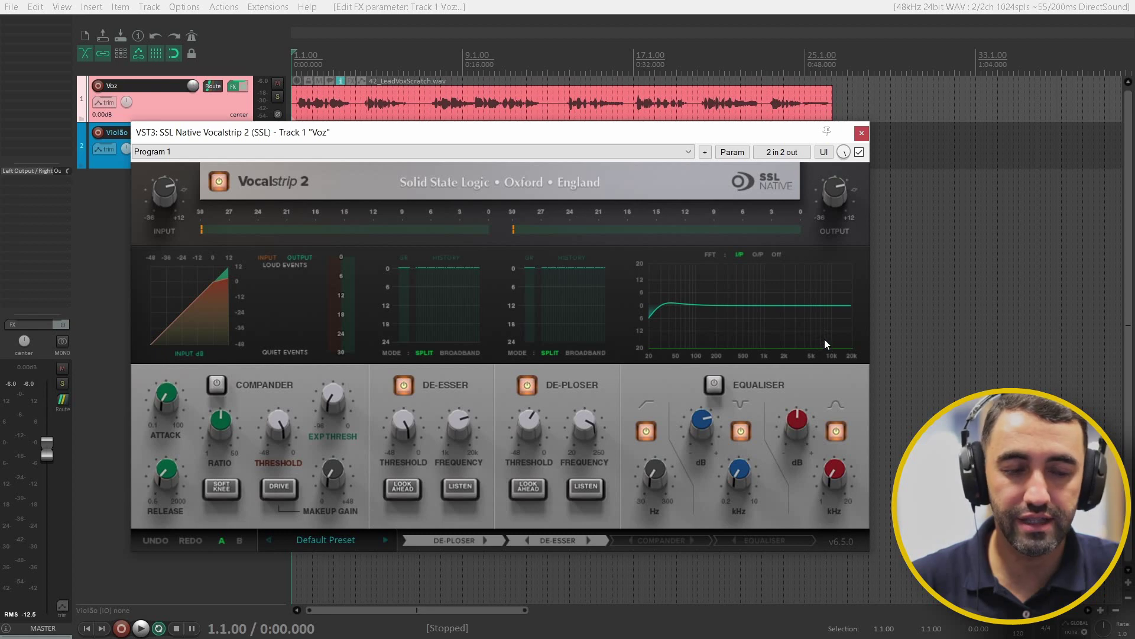
key(space)
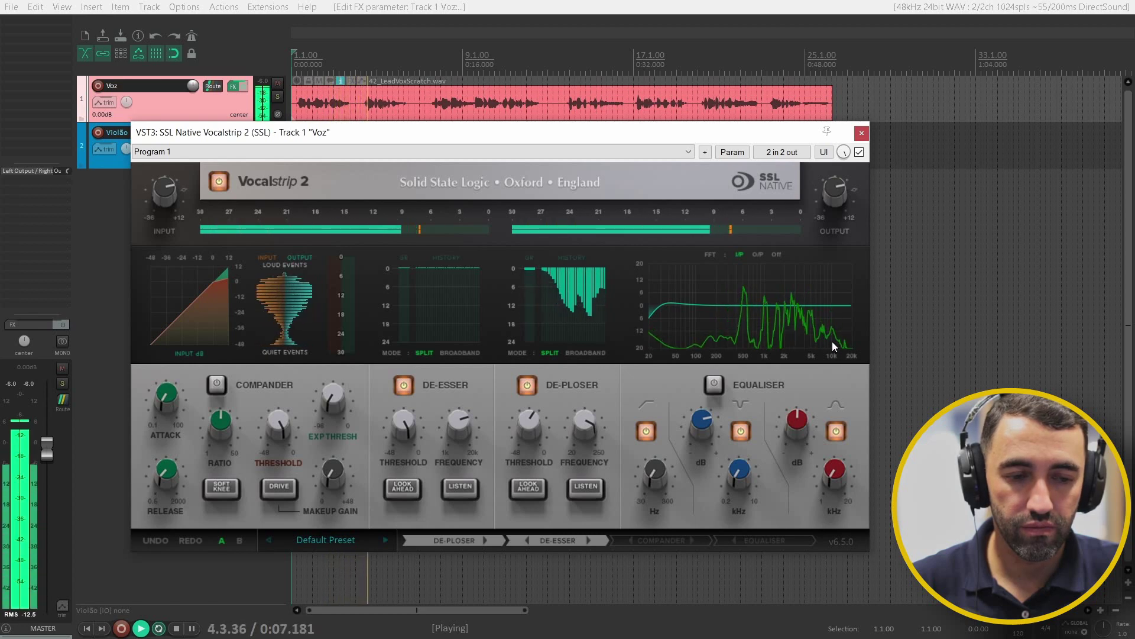
key(space)
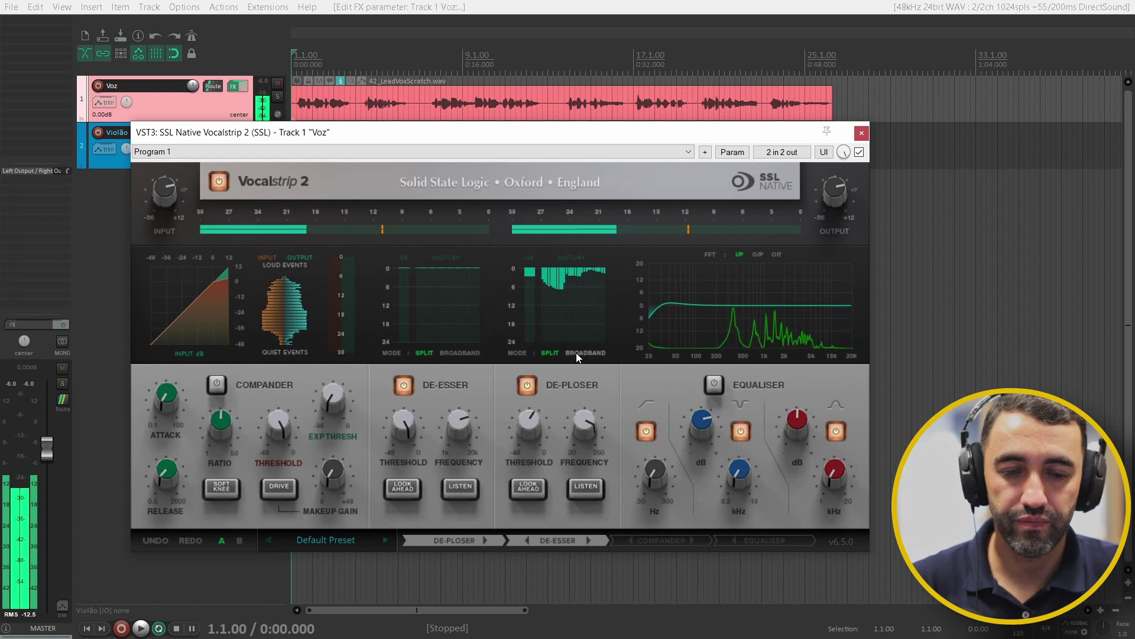
Step: Lower the De-Esser threshold to -20.4 dB while the vocal plays
mouse_move(533, 424)
mouse_move(410, 427)
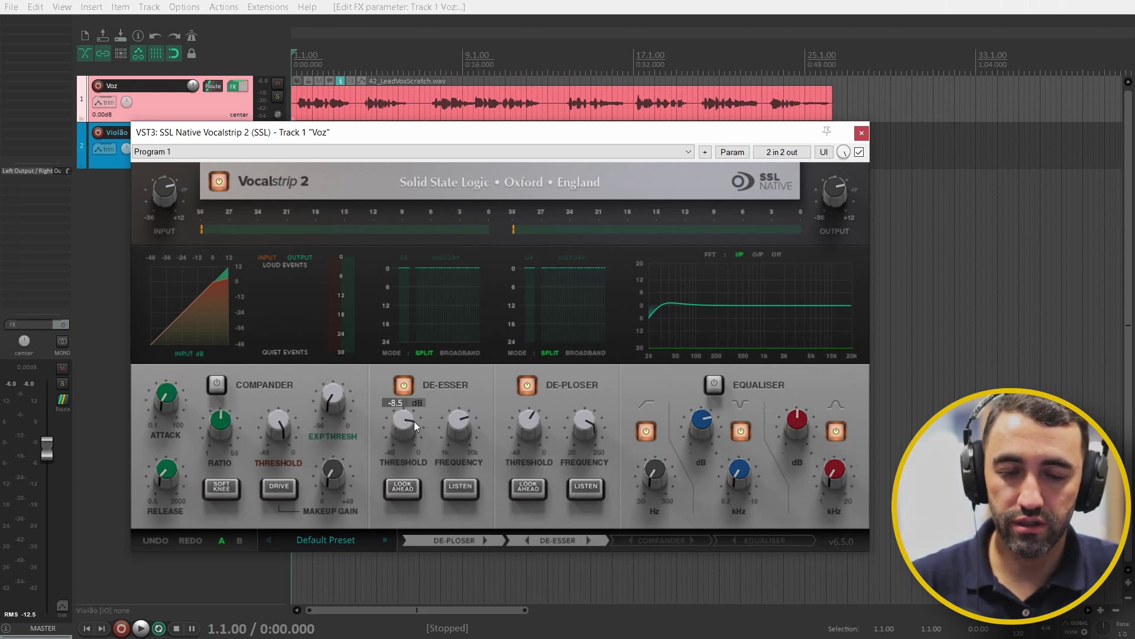
key(space)
drag(413, 420, 409, 417)
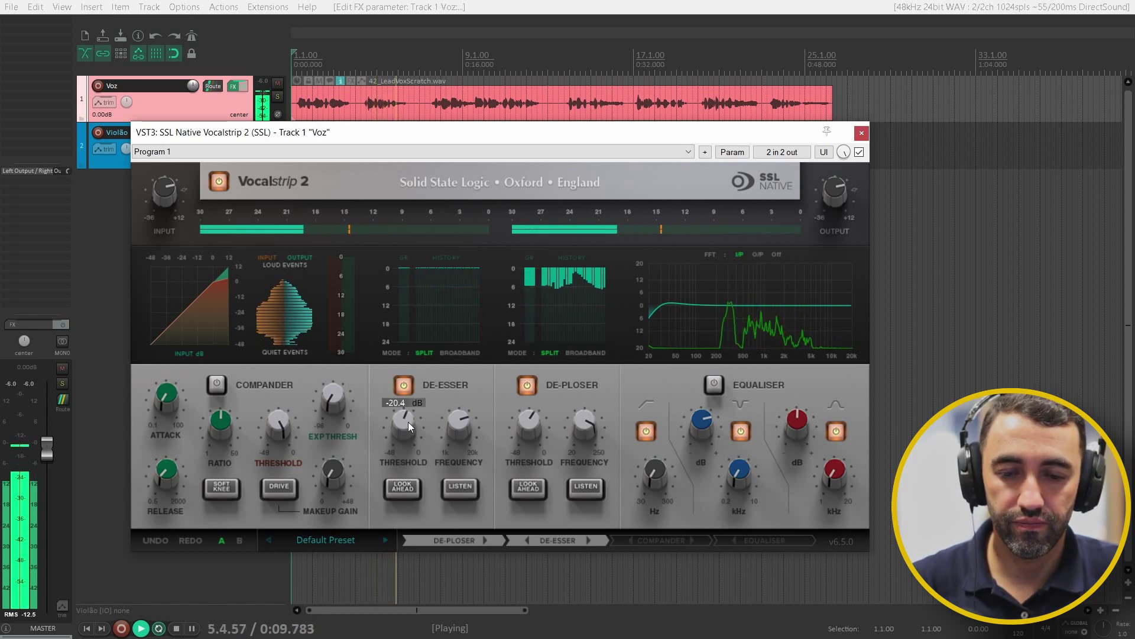
Step: Audition the De-Esser in Listen mode, switch Listen off, and fine-tune its threshold before stopping playback
click(459, 488)
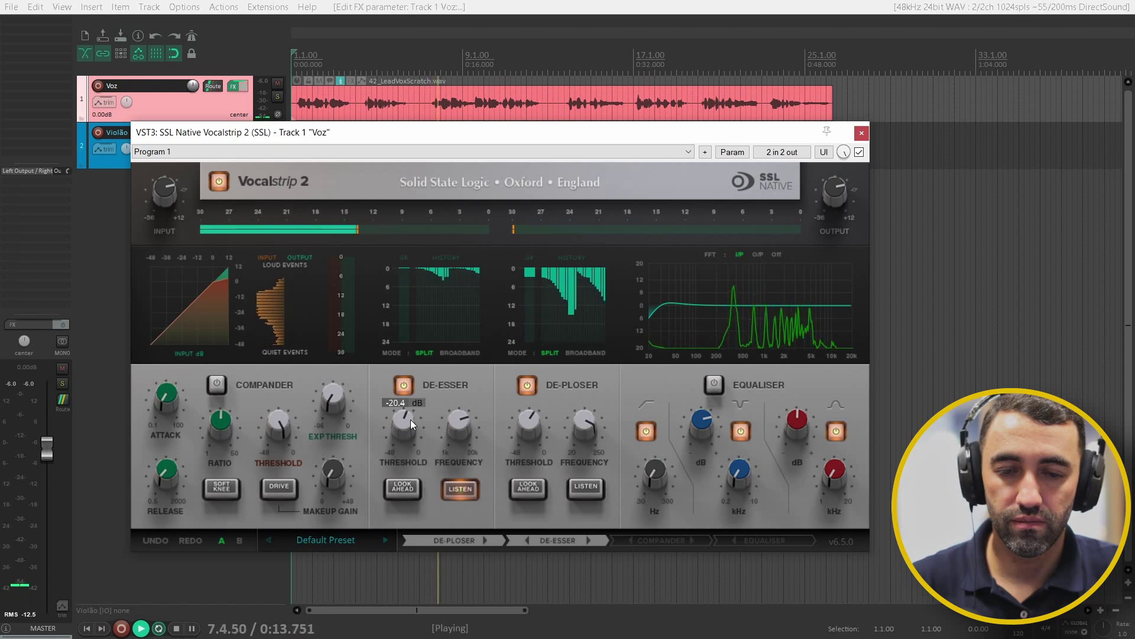
mouse_move(452, 423)
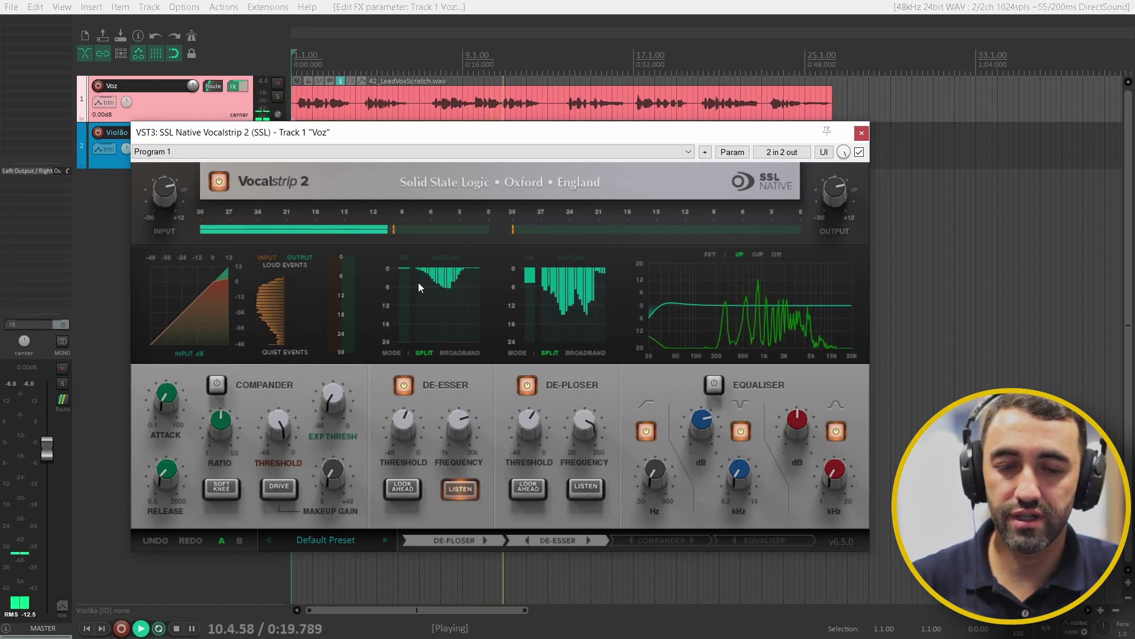
mouse_move(408, 409)
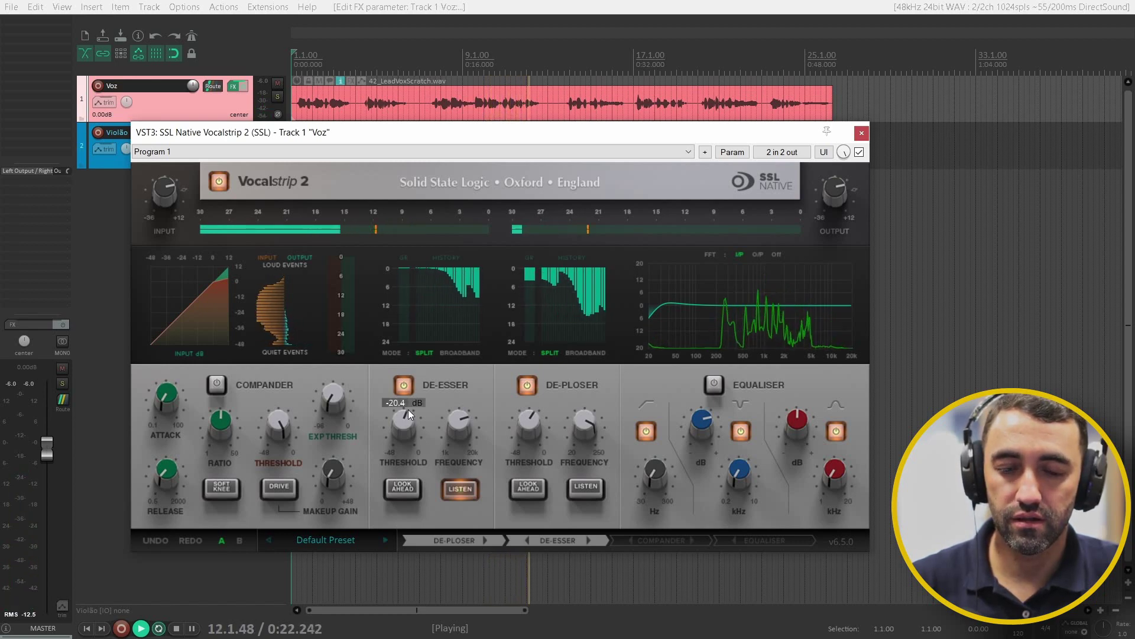
click(464, 491)
drag(406, 414, 405, 406)
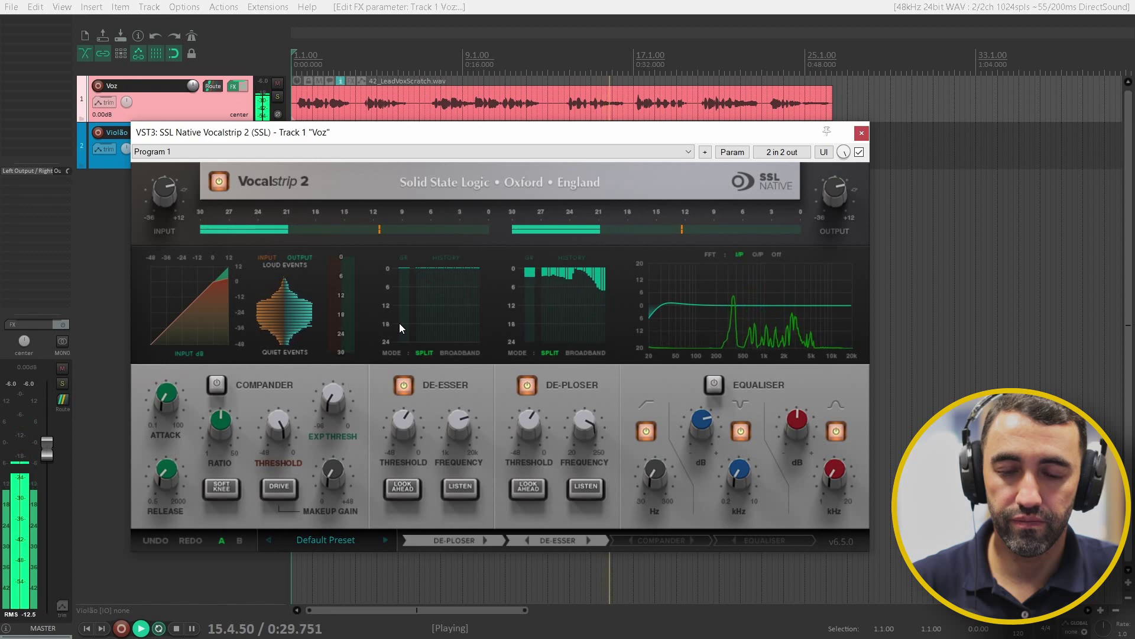
key(space)
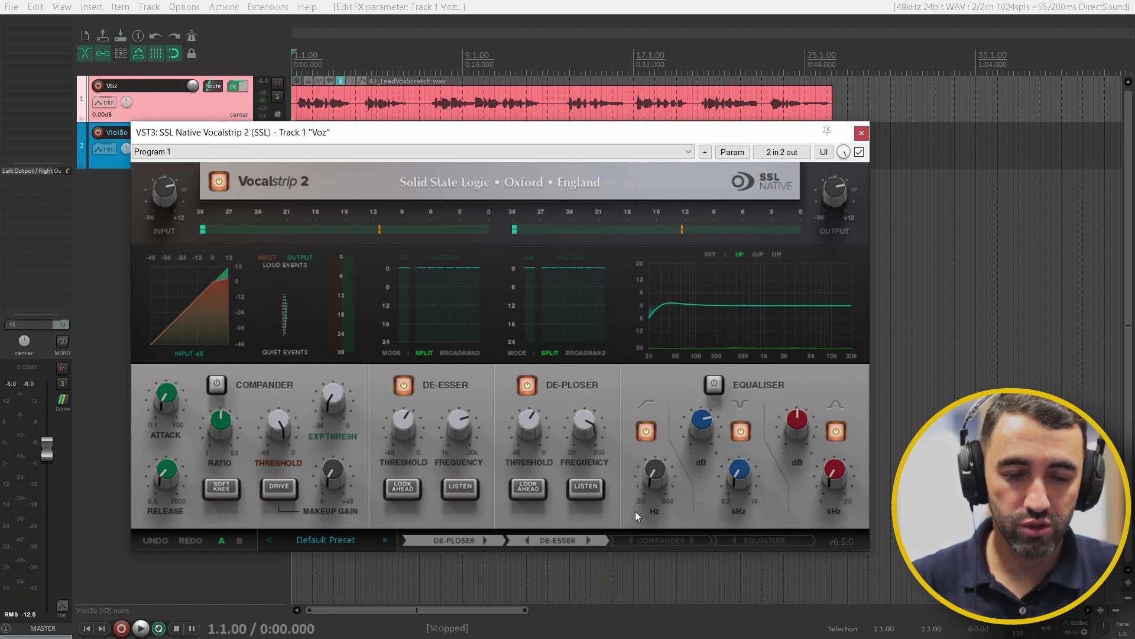
Step: Enable the Compander module
click(217, 385)
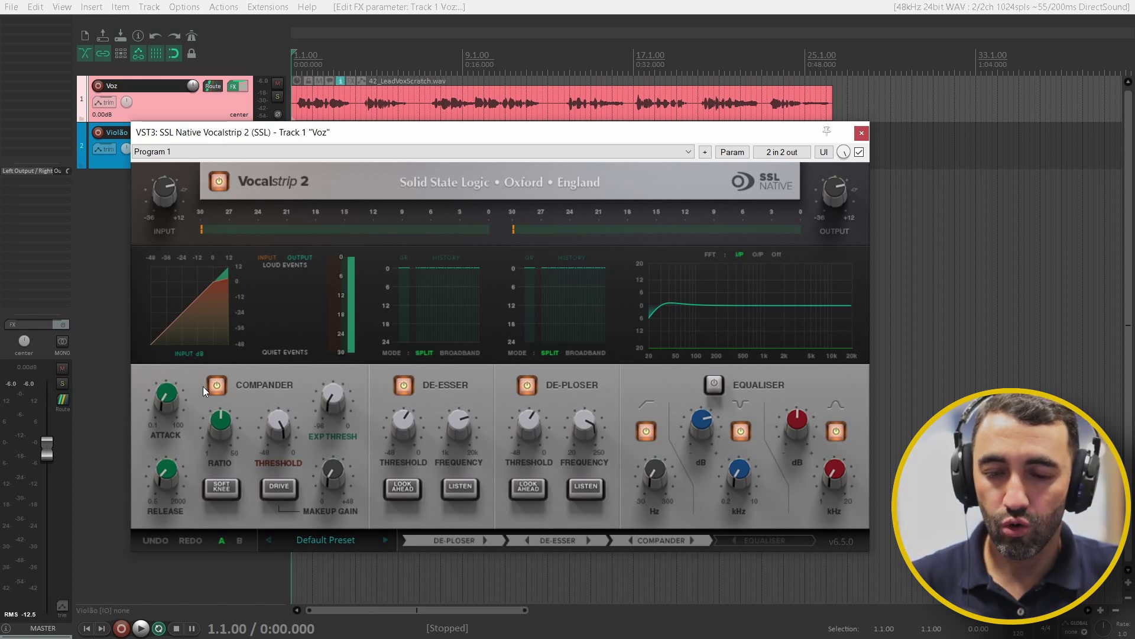
mouse_move(171, 399)
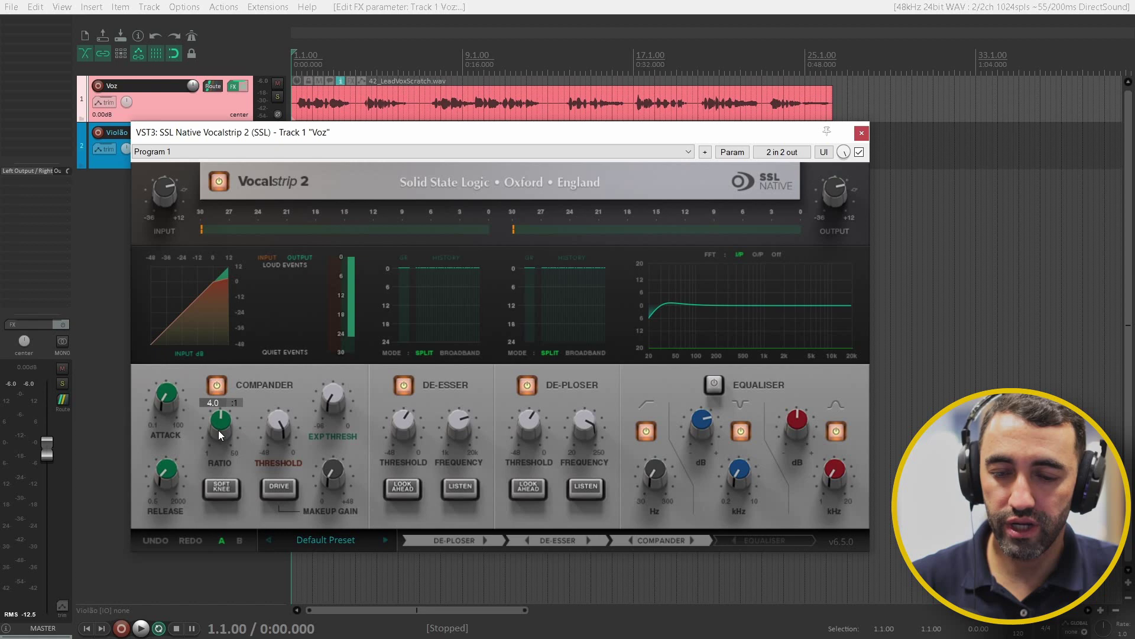
mouse_move(277, 438)
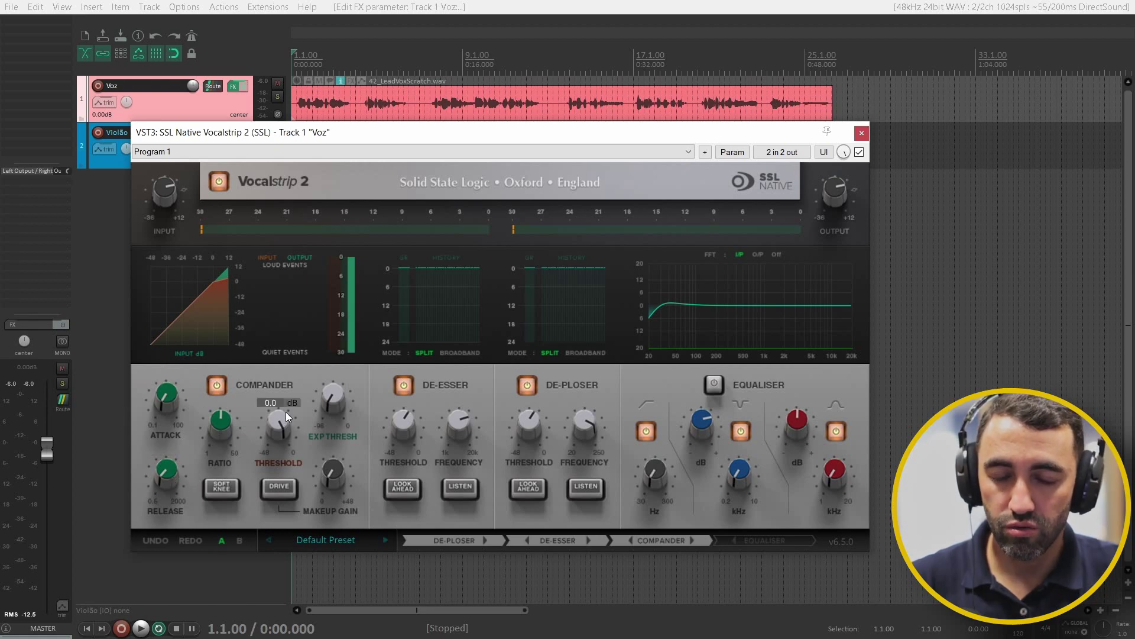
Step: Try raising the Compander's expander threshold to -34.8 dB, and return it to -96.0 dB
drag(331, 402, 327, 392)
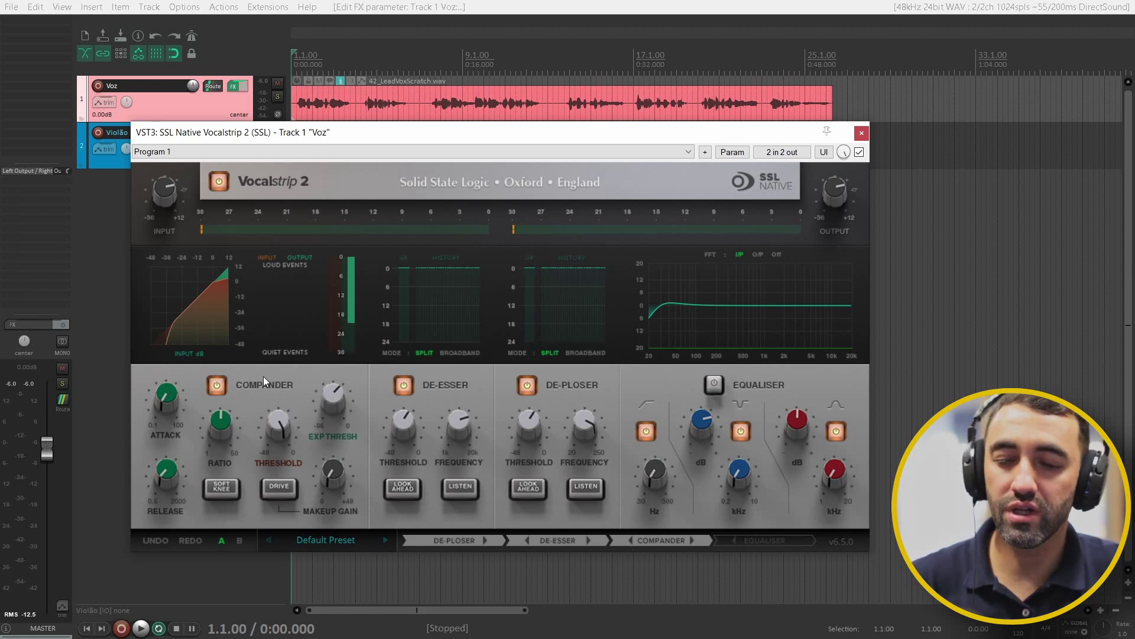
drag(333, 389, 338, 390)
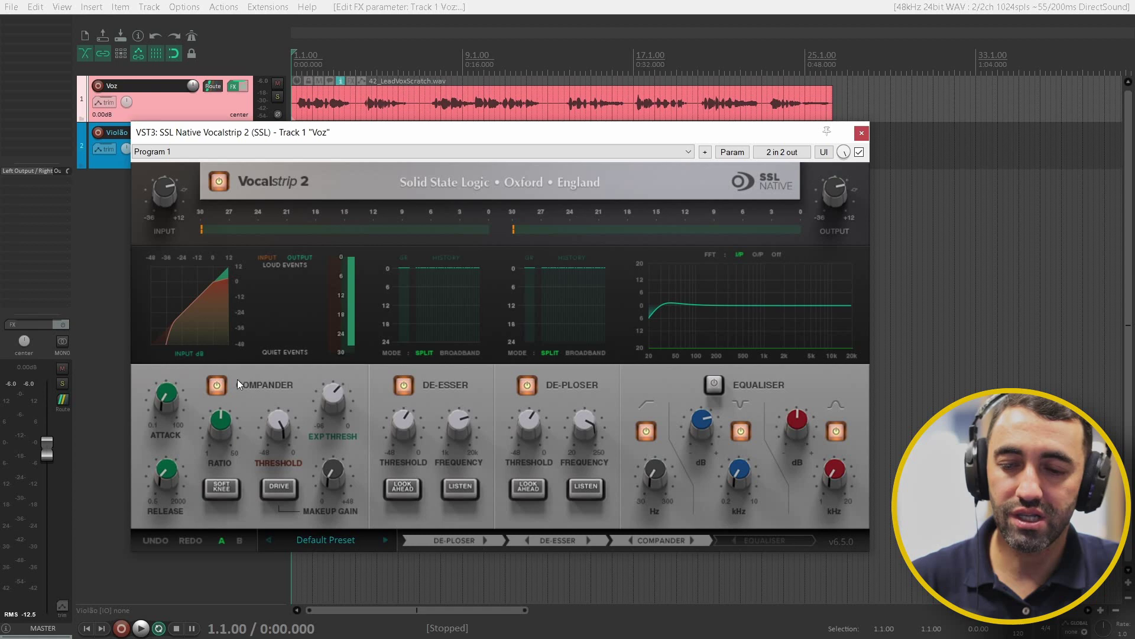
mouse_move(335, 403)
drag(335, 404, 335, 399)
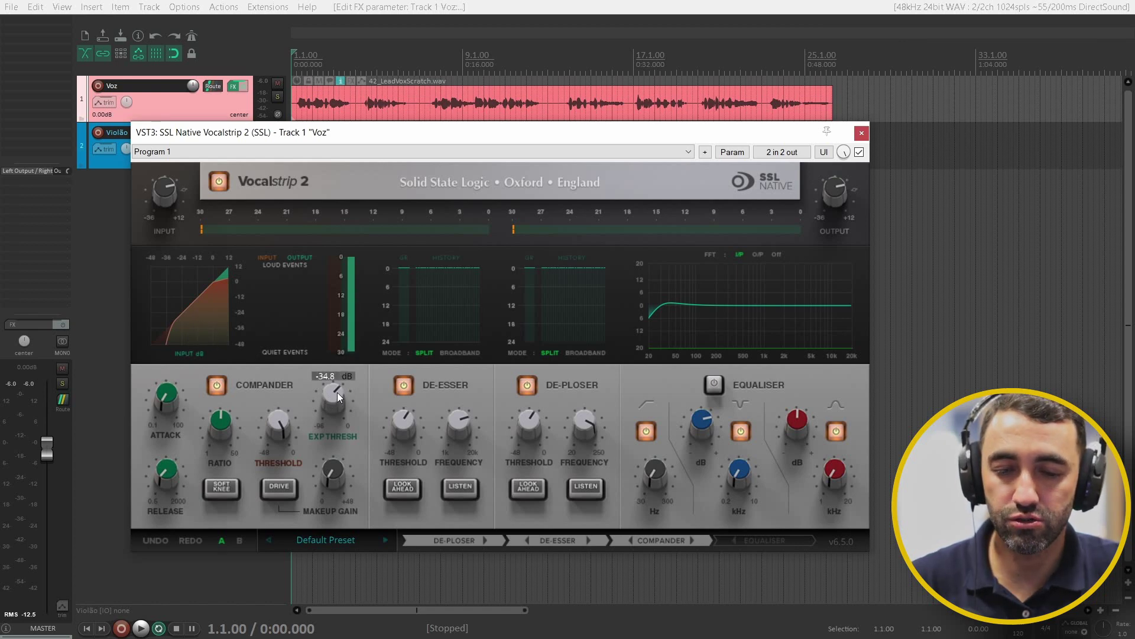
scroll(341, 393, up, 4)
scroll(340, 393, down, 13)
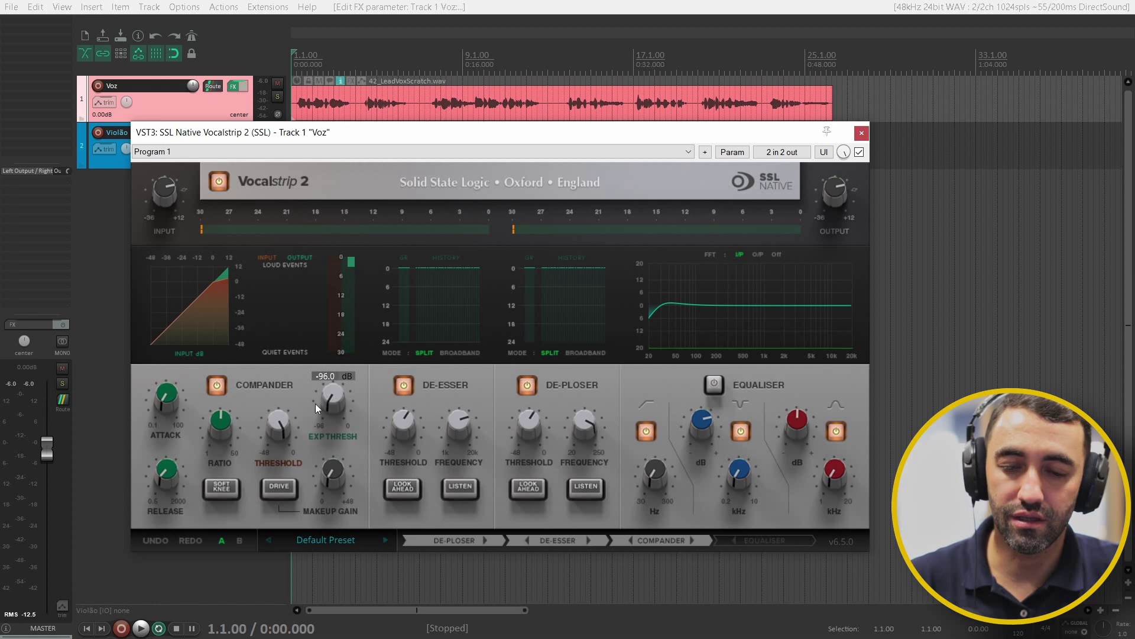
Step: Try the Compander's Drive and Soft Knee options, leaving Soft Knee on and Drive off
click(284, 488)
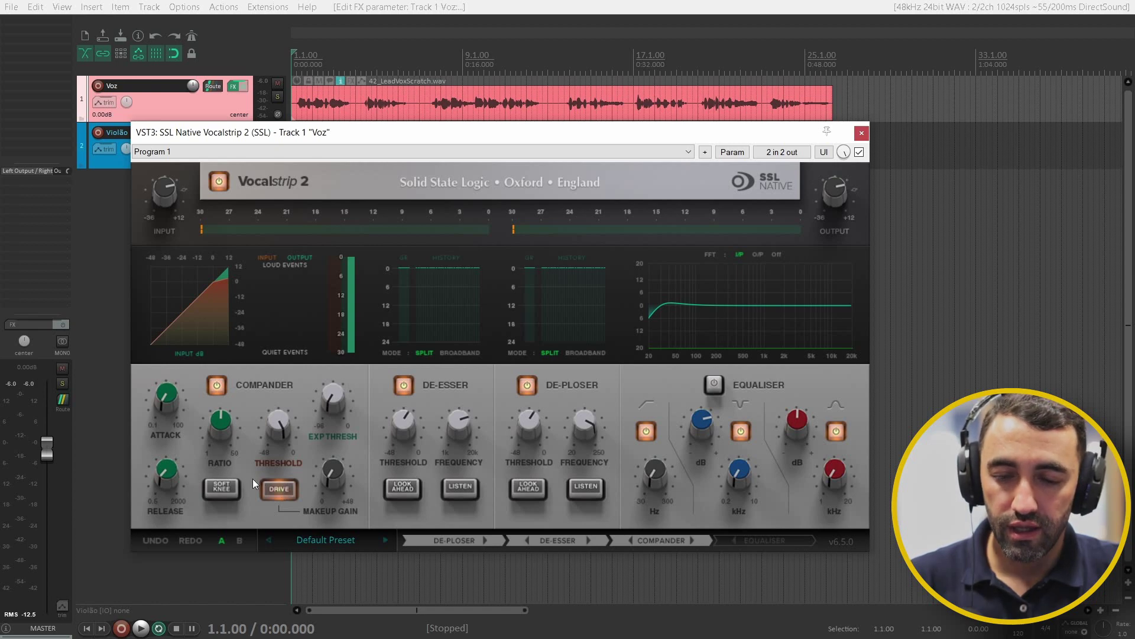
click(225, 486)
click(221, 493)
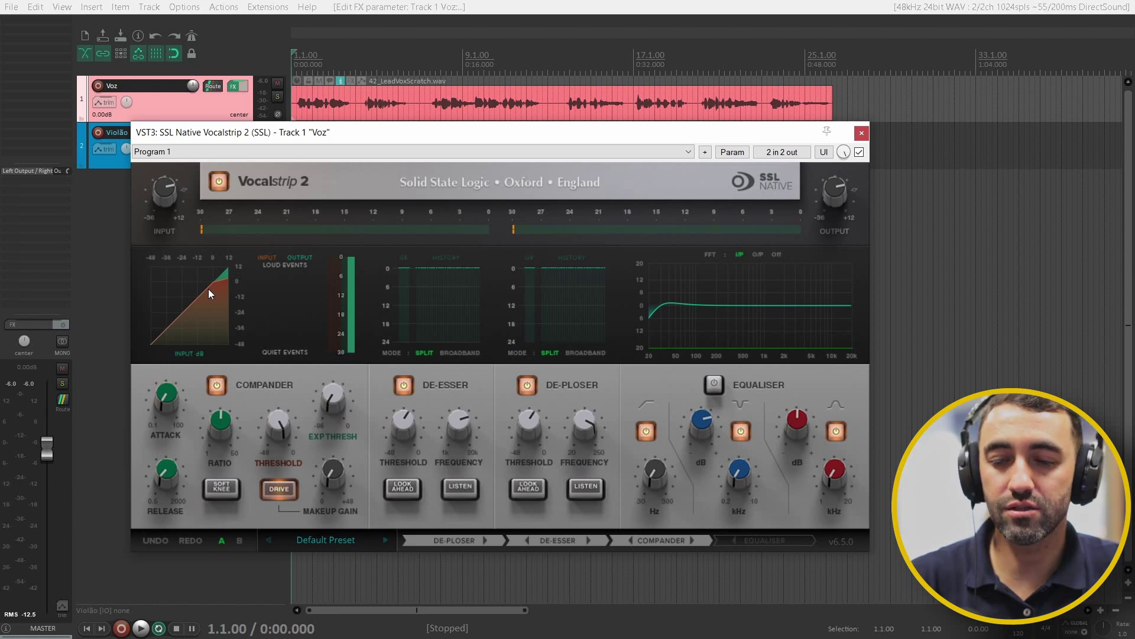
mouse_move(161, 418)
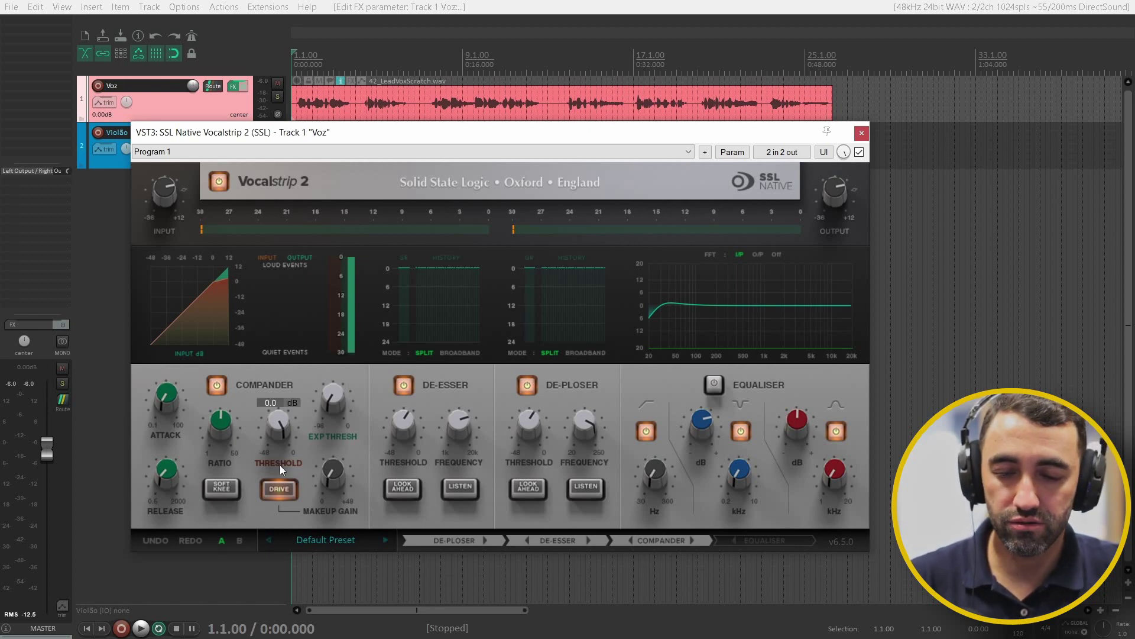
click(220, 487)
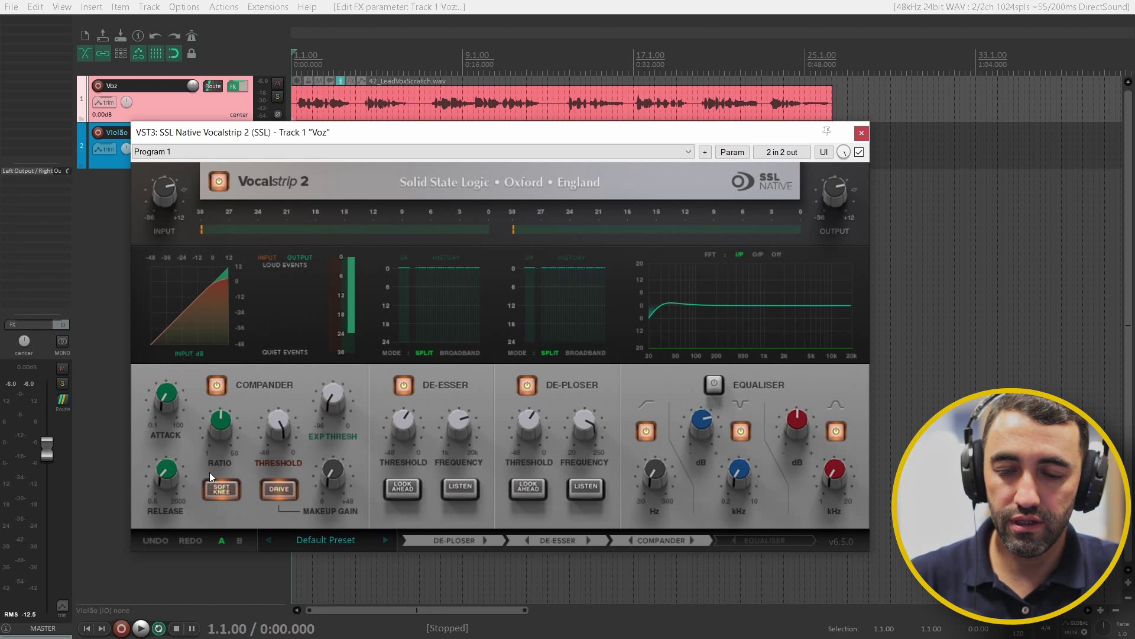
click(276, 485)
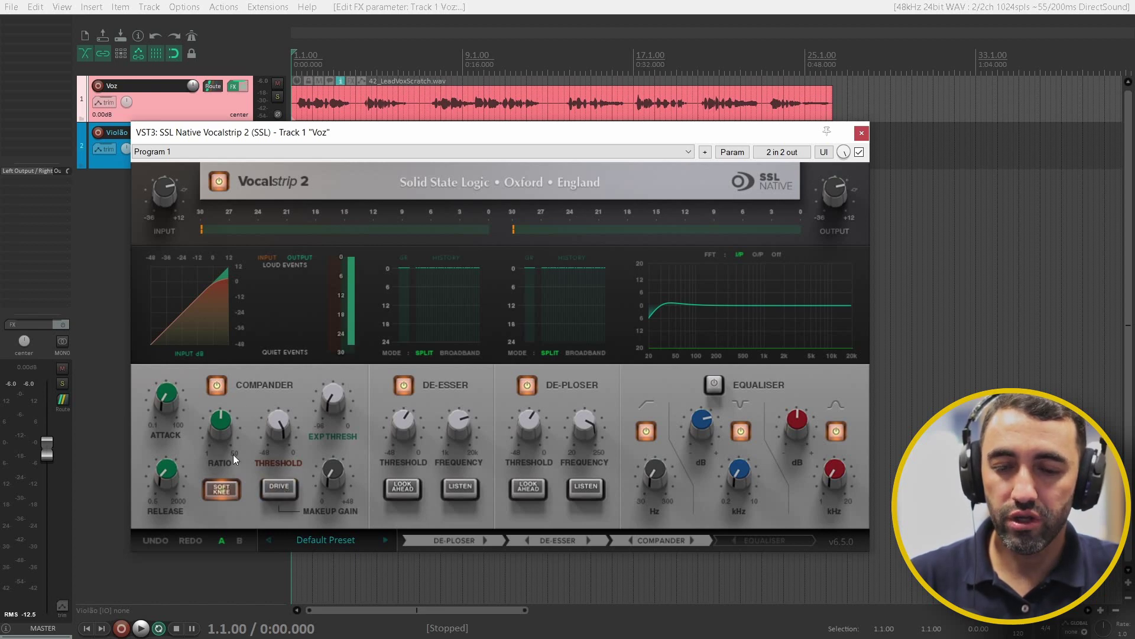
Step: Start playback, lower the Compander threshold to -18.7 dB and set its ratio to 3.0:1
key(space)
mouse_move(269, 431)
scroll(278, 423, down, 10)
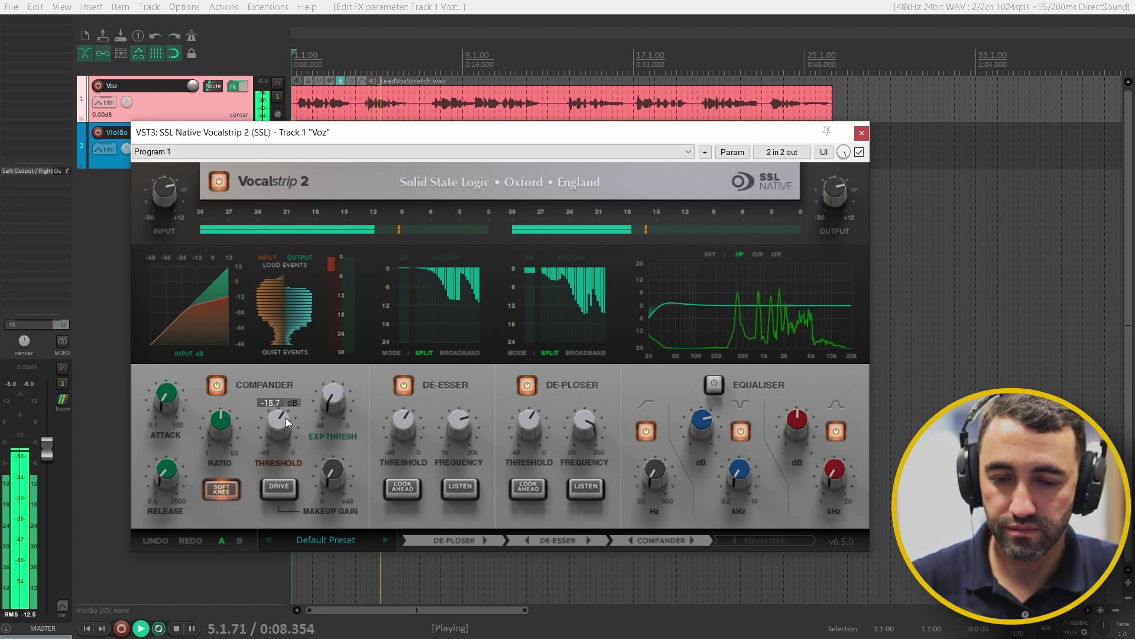
mouse_move(219, 419)
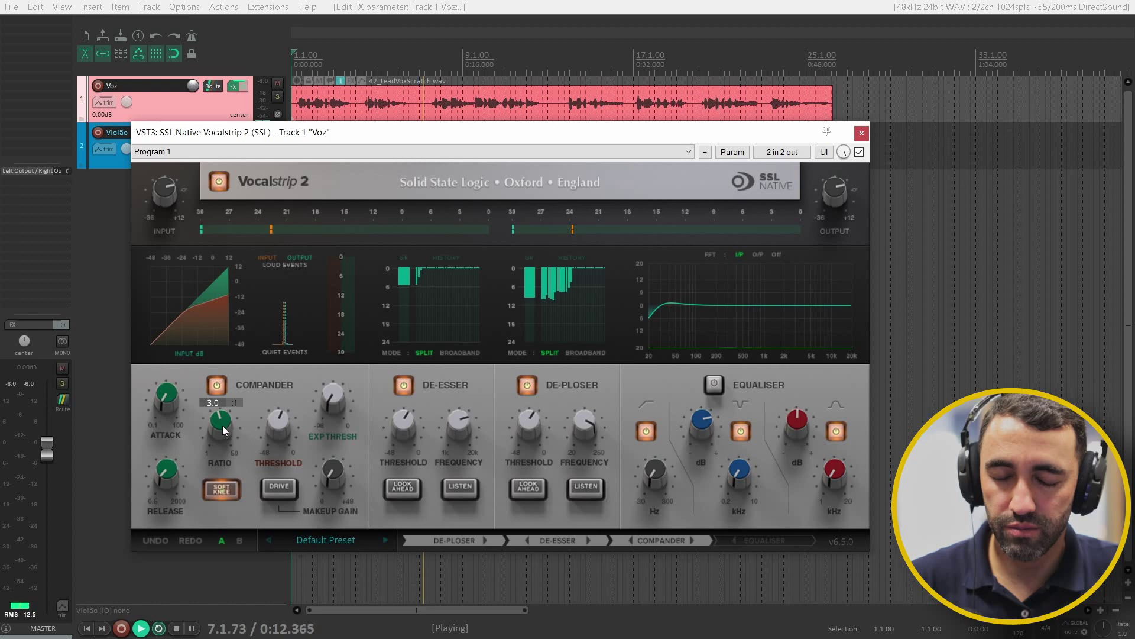
Step: Turn on the Compander's Drive option and raise its makeup gain to 3.4 dB while the vocal plays
mouse_move(169, 396)
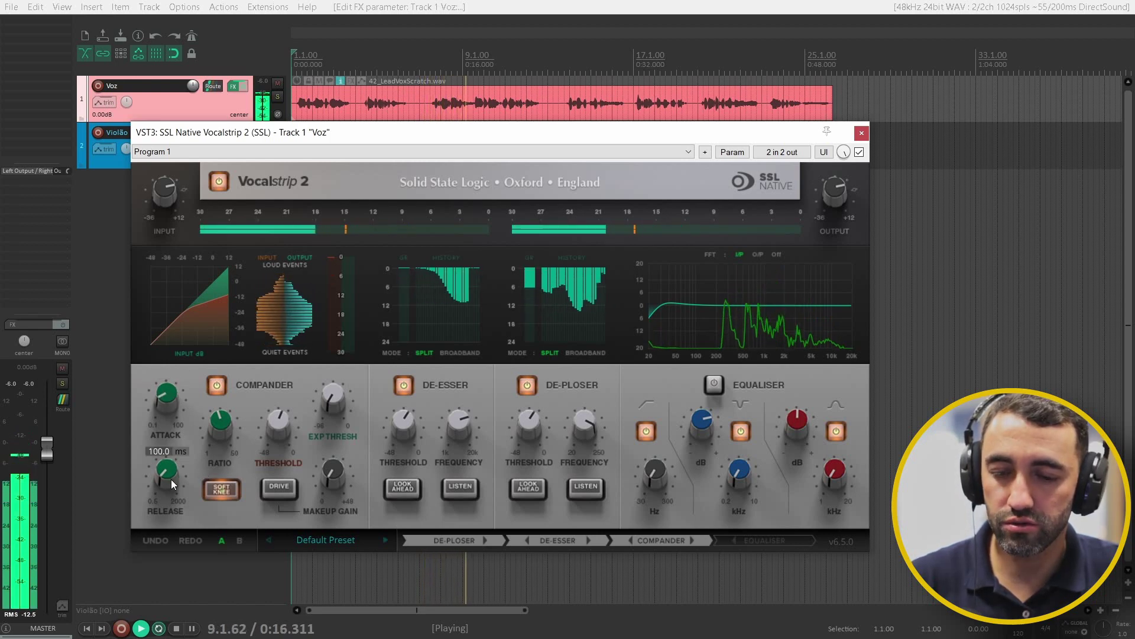
mouse_move(172, 477)
drag(173, 475, 166, 456)
mouse_move(335, 480)
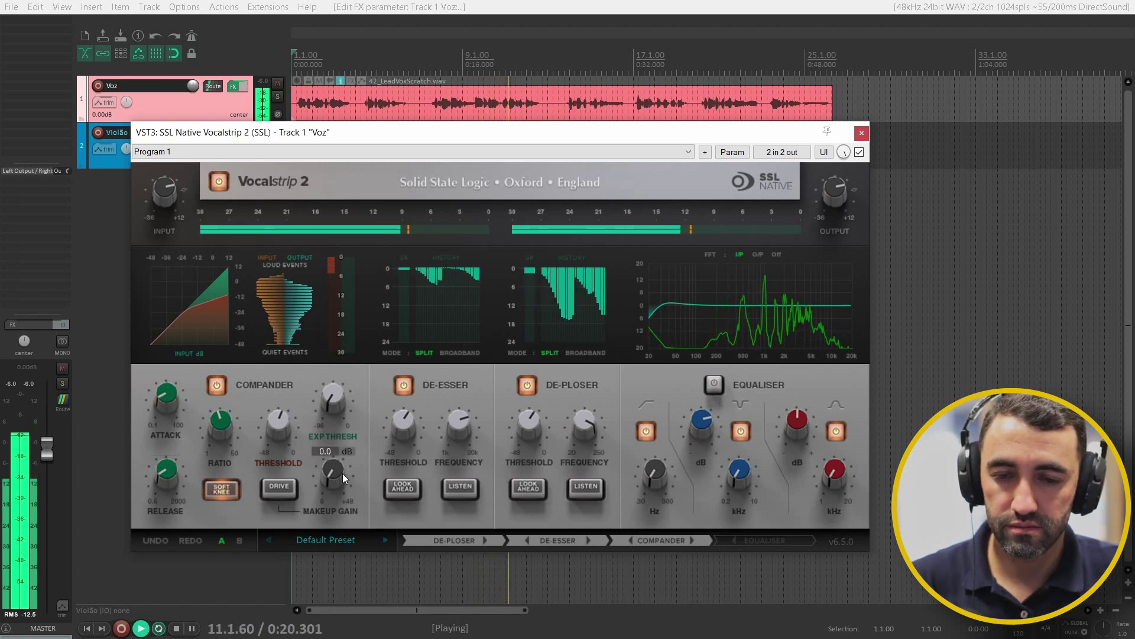
click(279, 487)
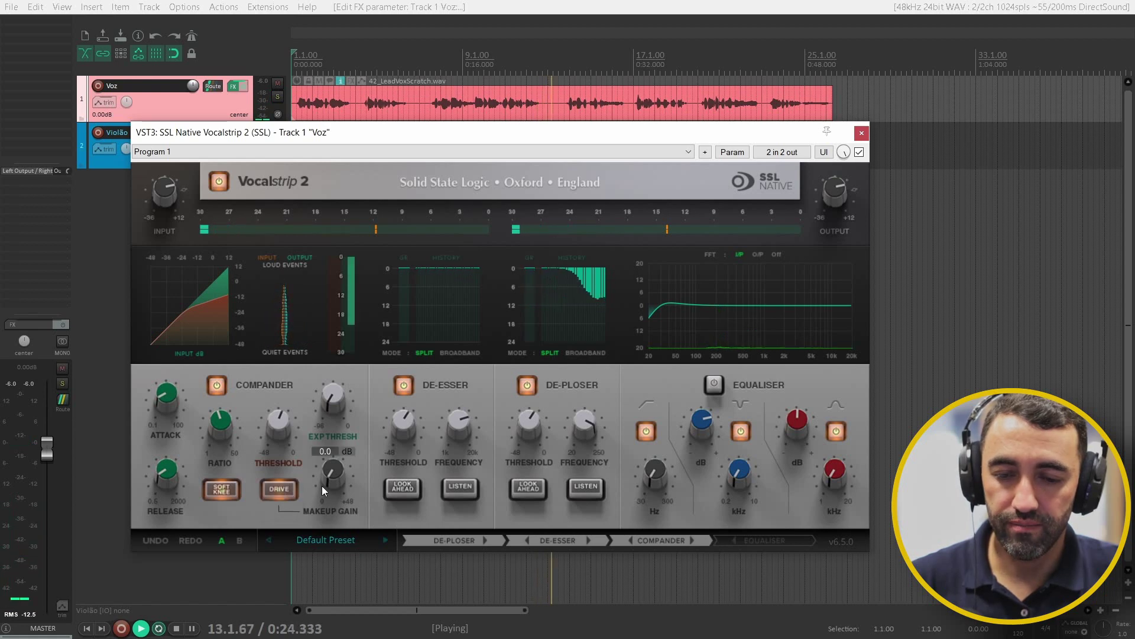
mouse_move(327, 478)
scroll(326, 477, up, 2)
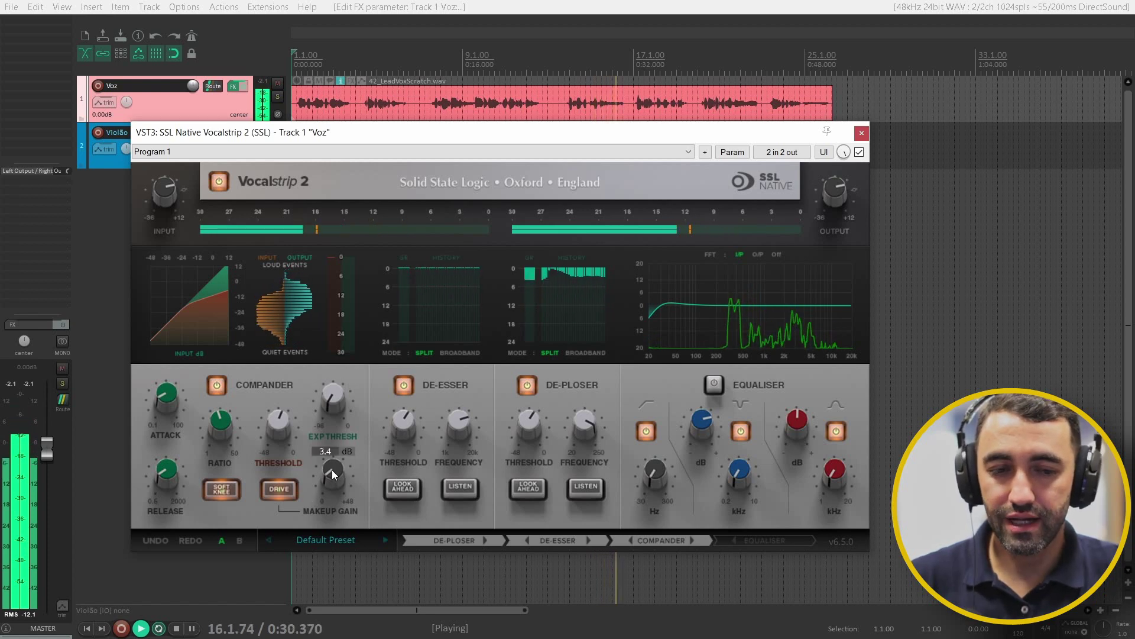
Step: Fine-tune the plug-in's output level and raise the Compander's makeup gain to 5.1 dB
mouse_move(837, 189)
drag(829, 187, 832, 190)
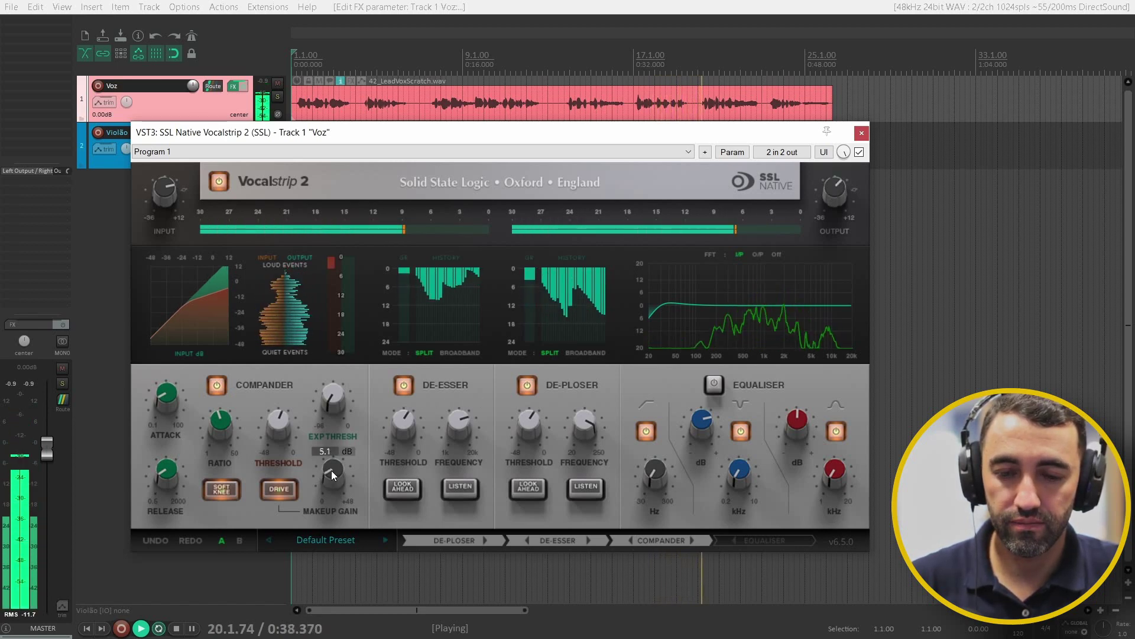
scroll(331, 470, up, 5)
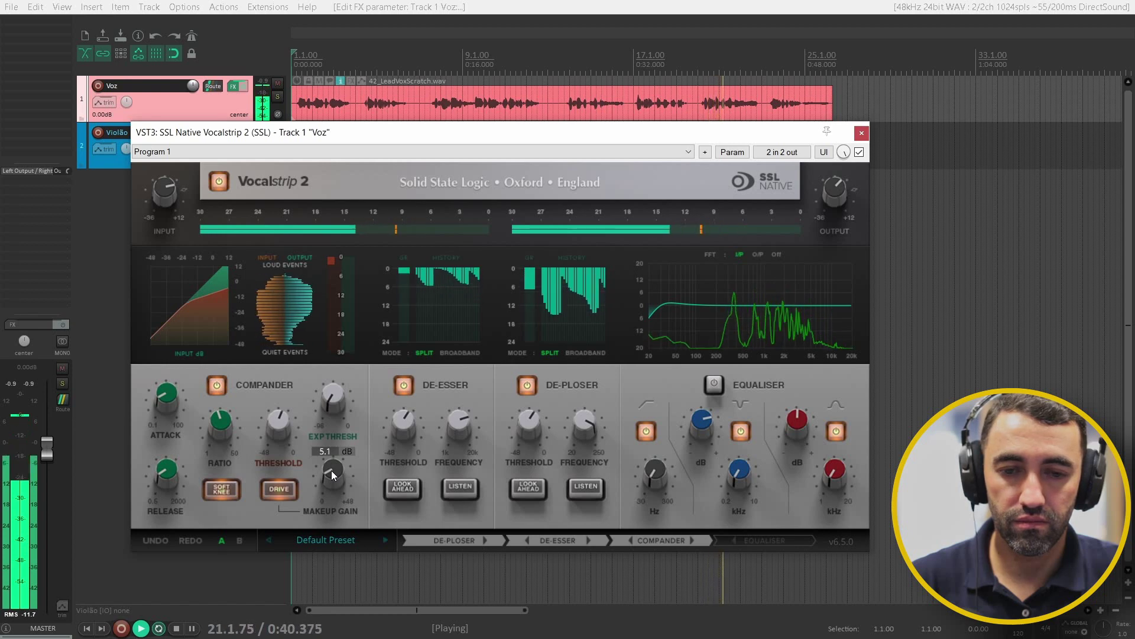
scroll(832, 186, down, 1)
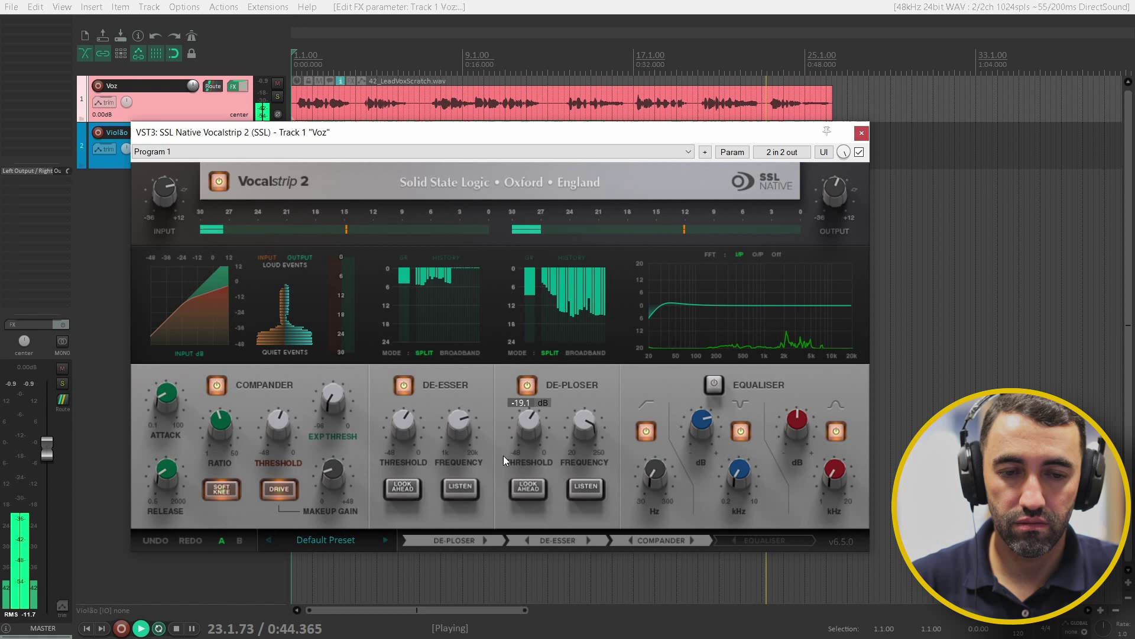
scroll(331, 463, down, 2)
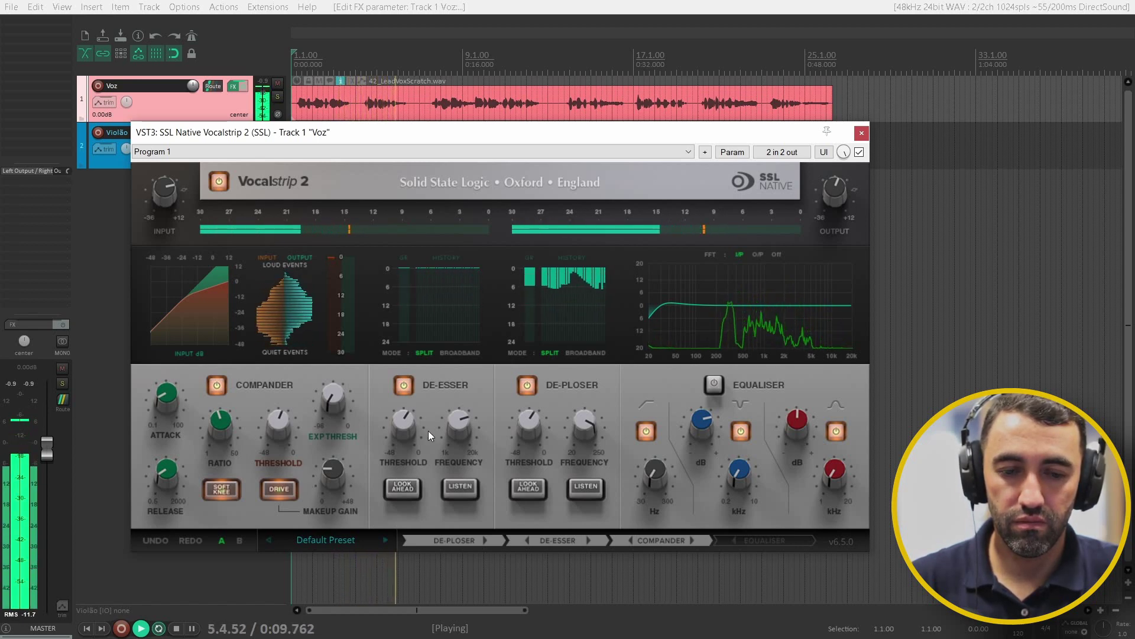
Step: Stop playback and enable the Equaliser module, trying its high-pass filter off and leaving it on
key(space)
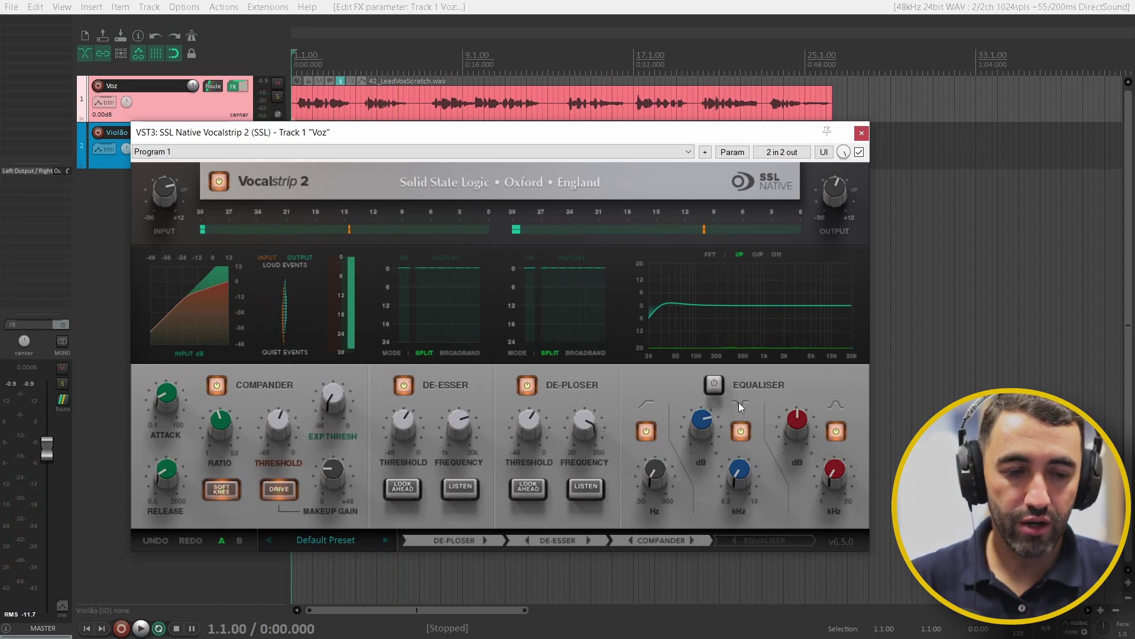
click(717, 386)
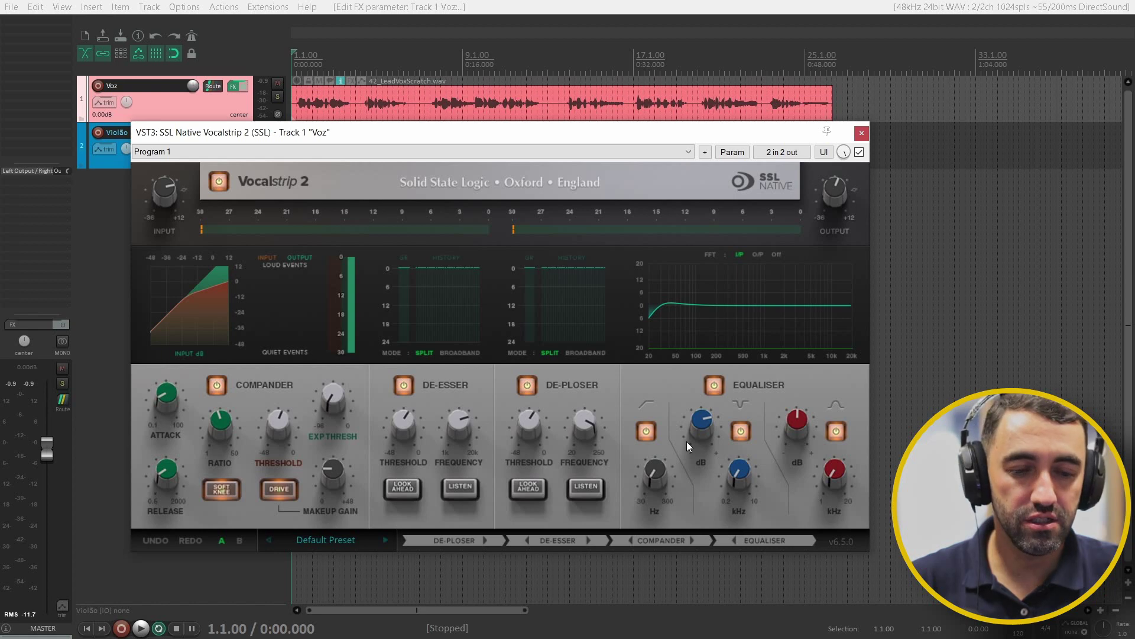
drag(659, 477, 663, 469)
click(645, 433)
click(645, 433)
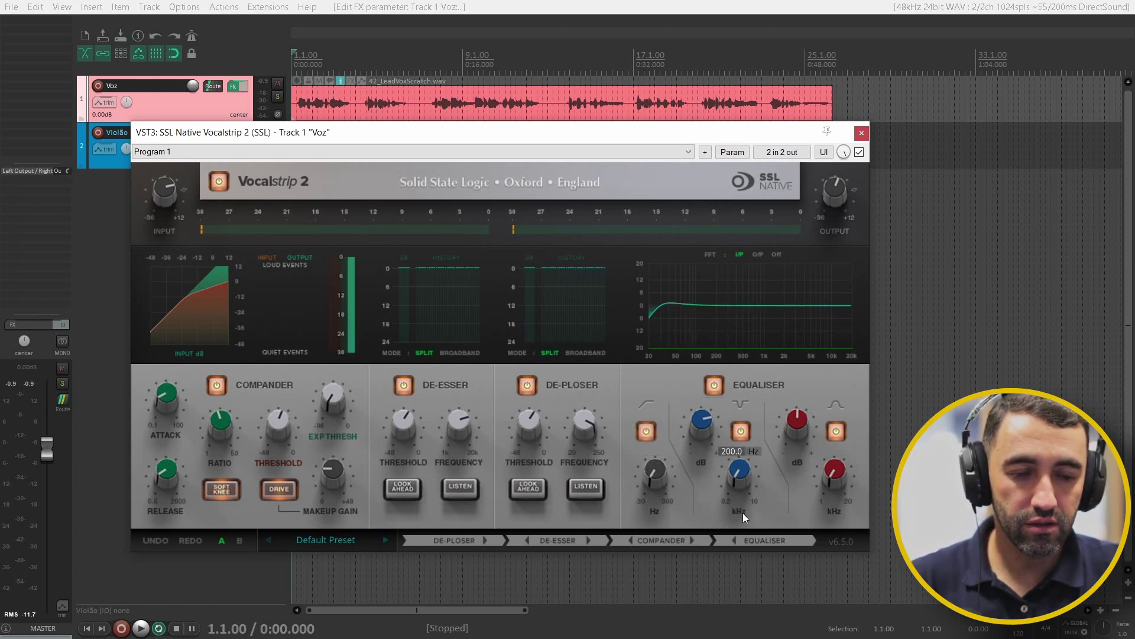
Step: Try a 12.0 dB boost on the Equaliser's blue notch band, moving its frequency to 346.7 Hz and down to 302.1 Hz
mouse_move(747, 474)
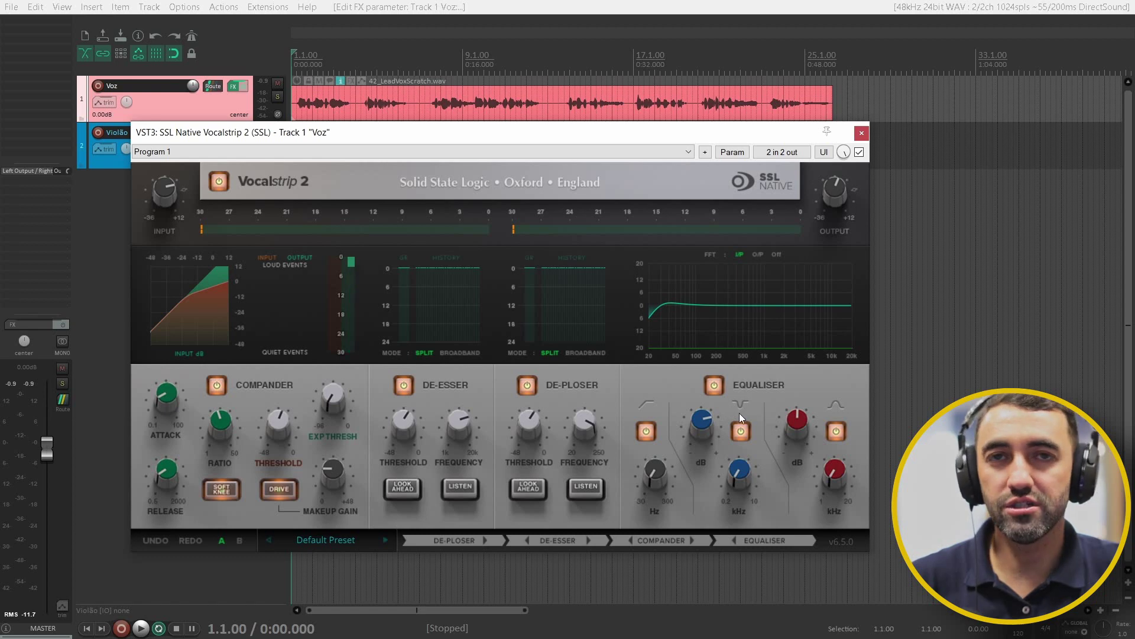
mouse_move(719, 435)
drag(743, 470, 714, 424)
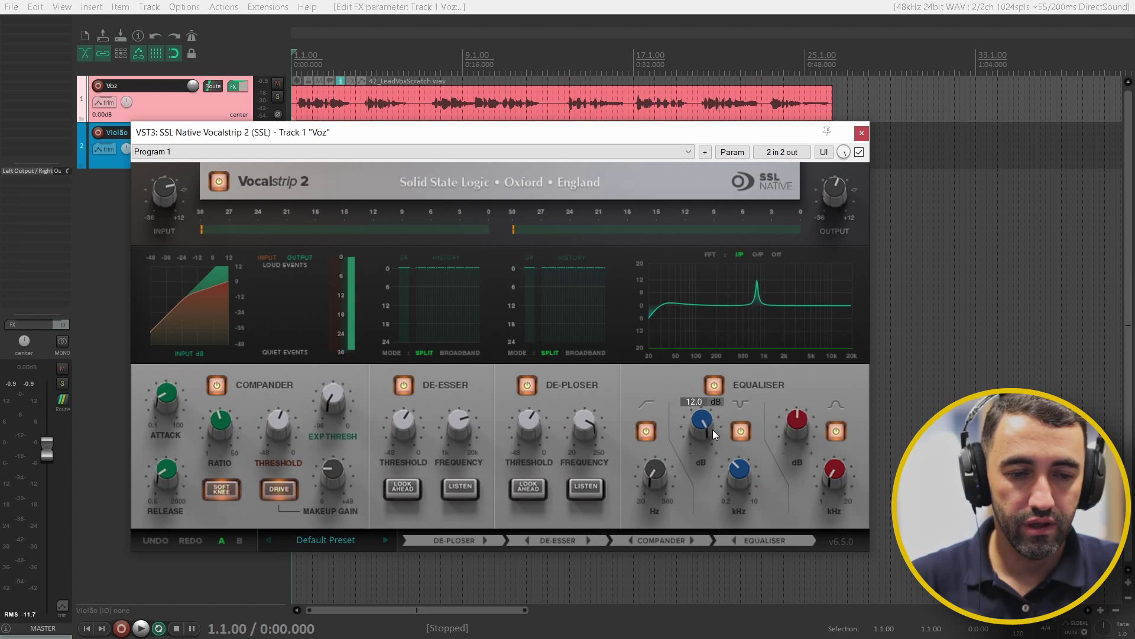
drag(733, 484, 744, 473)
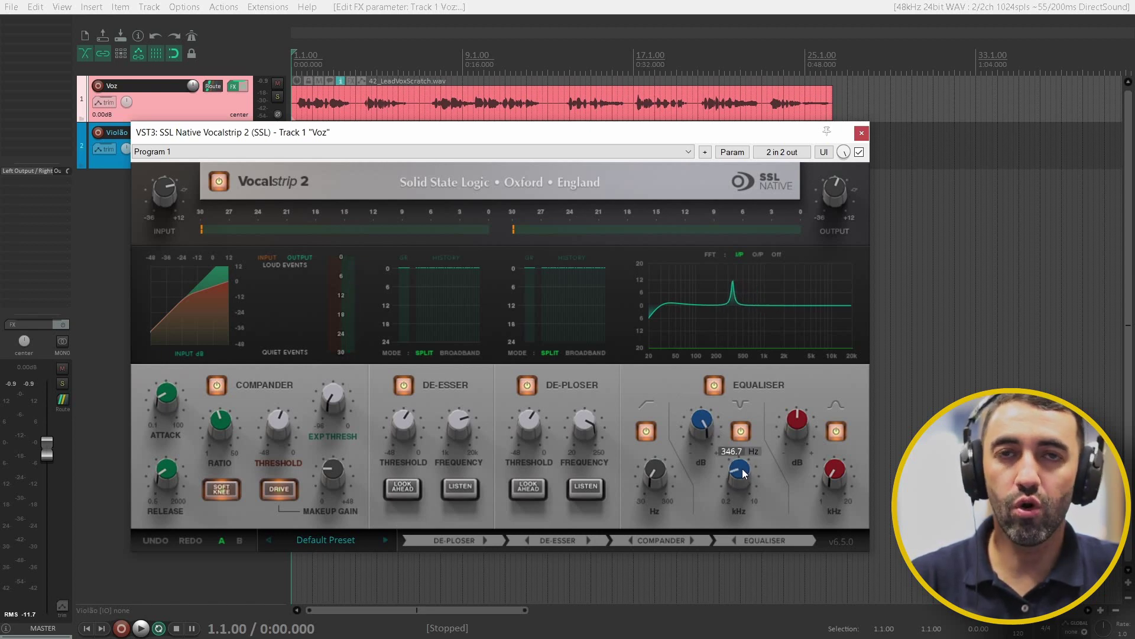
drag(744, 474, 742, 479)
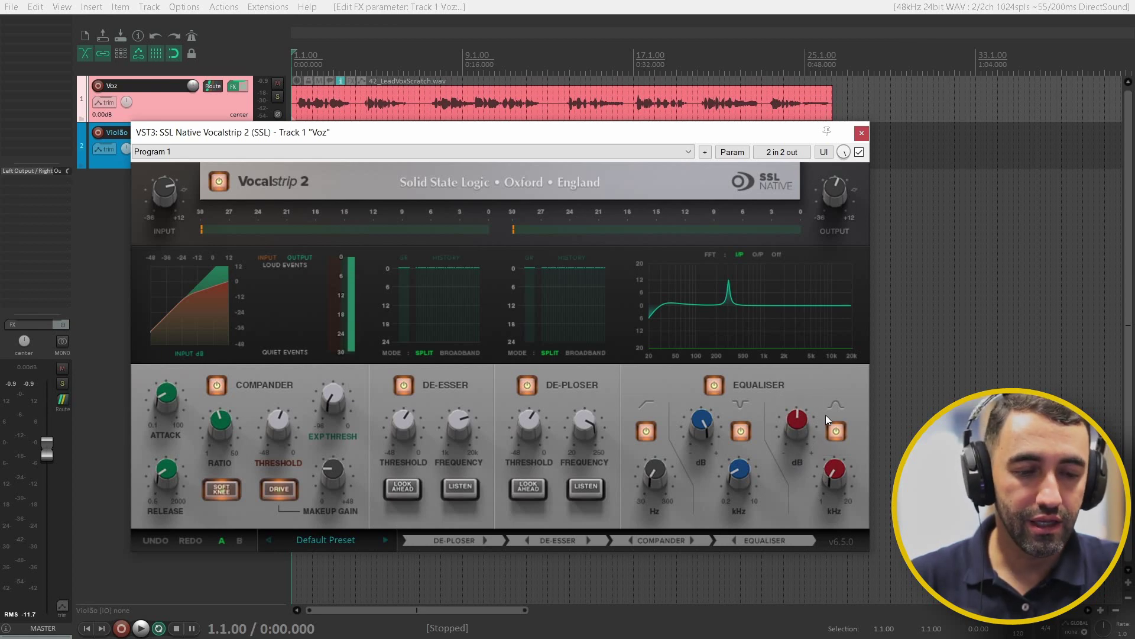
Step: Try boosting the Equaliser's red bell band, raising its frequency to 2580 Hz and returning it to its minimum
scroll(804, 420, up, 10)
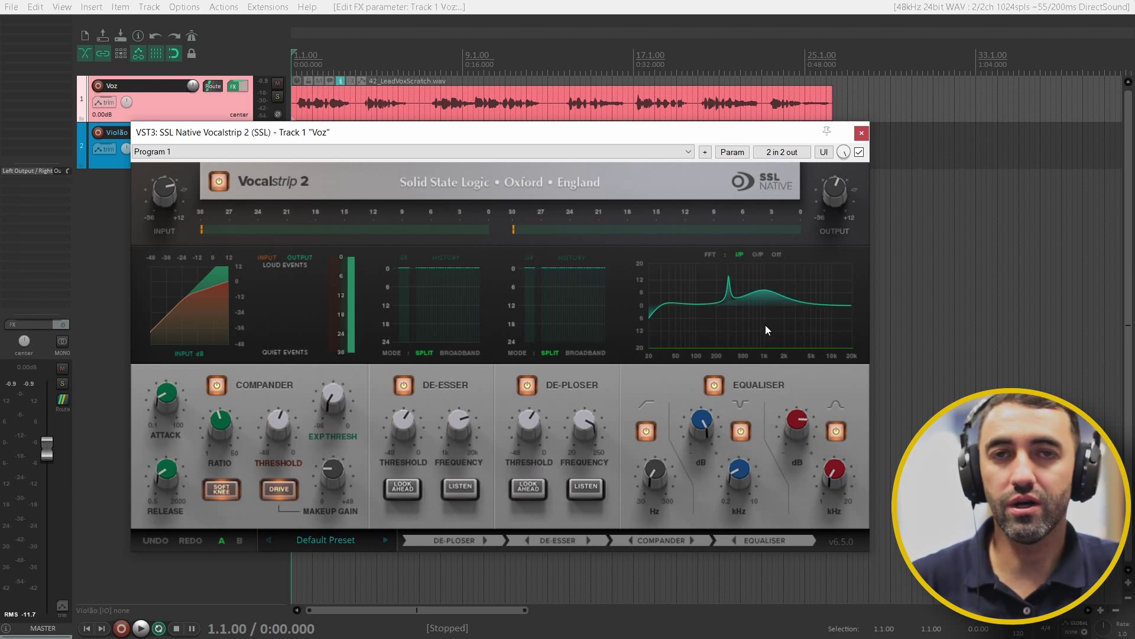
scroll(832, 471, up, 5)
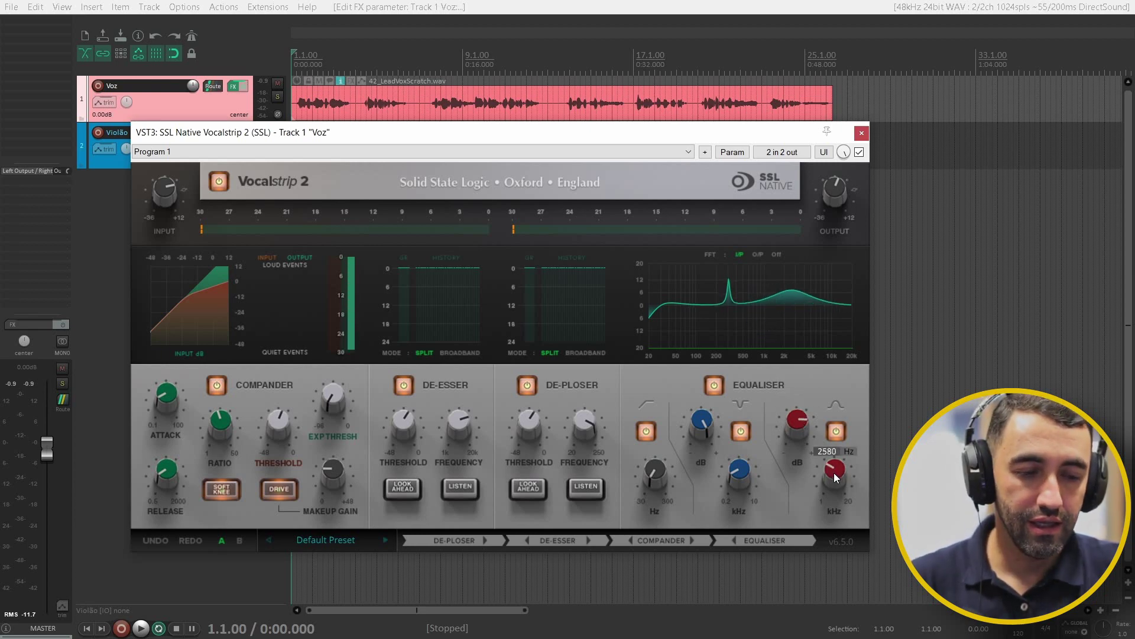
scroll(833, 474, down, 5)
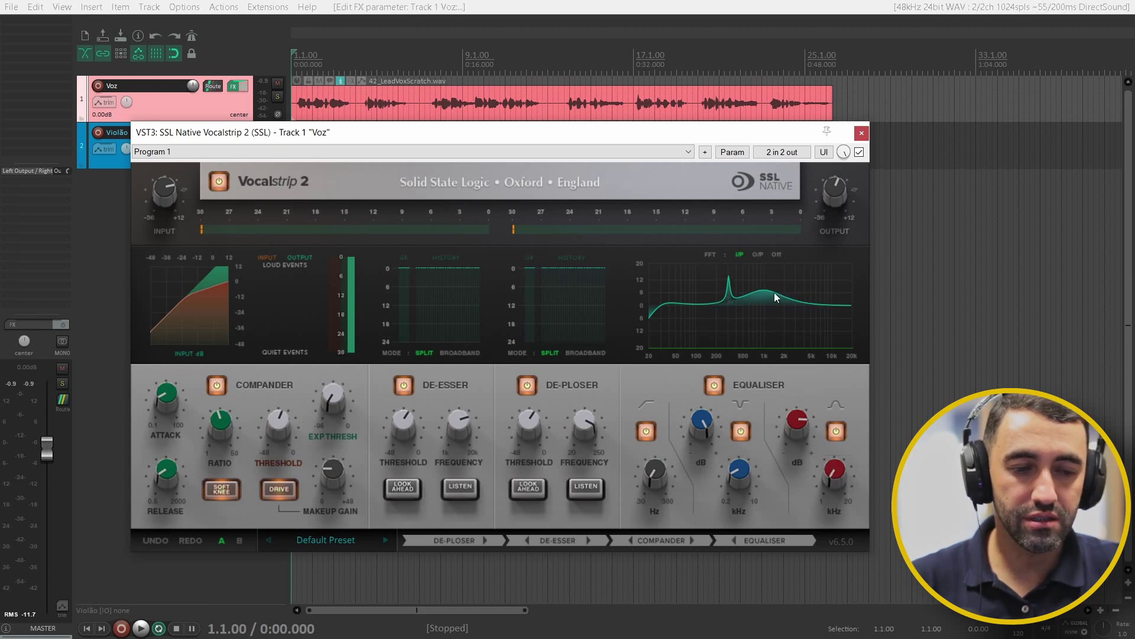
Step: Try sweeping the boosted blue notch band's frequency up to 10000 Hz and back down to 200 Hz
scroll(833, 476, up, 2)
scroll(744, 470, up, 6)
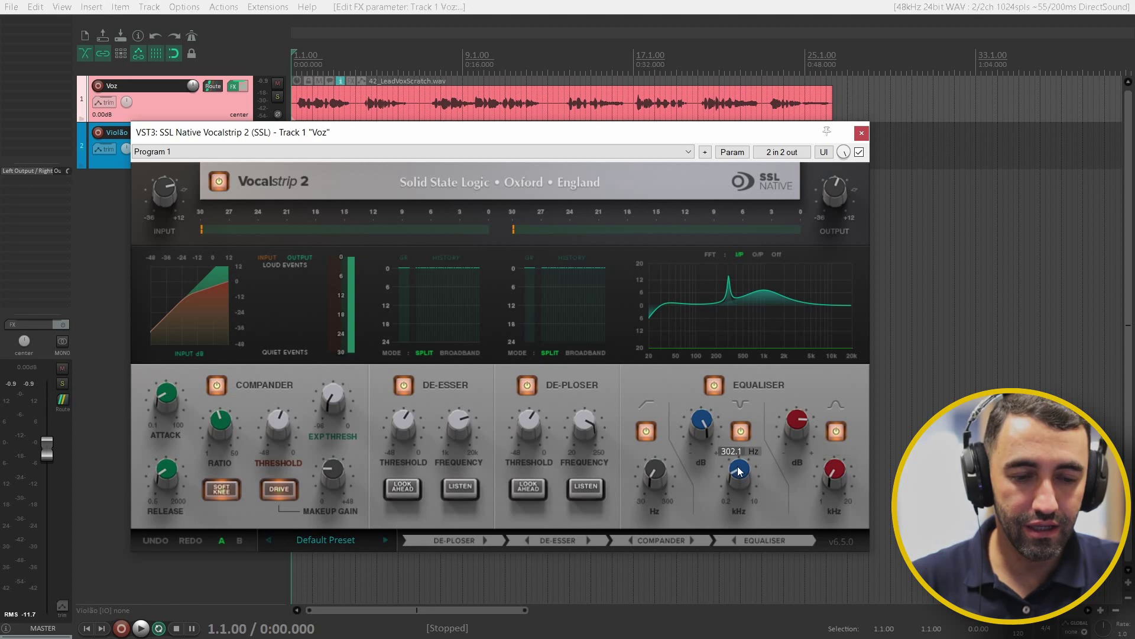
scroll(744, 470, up, 5)
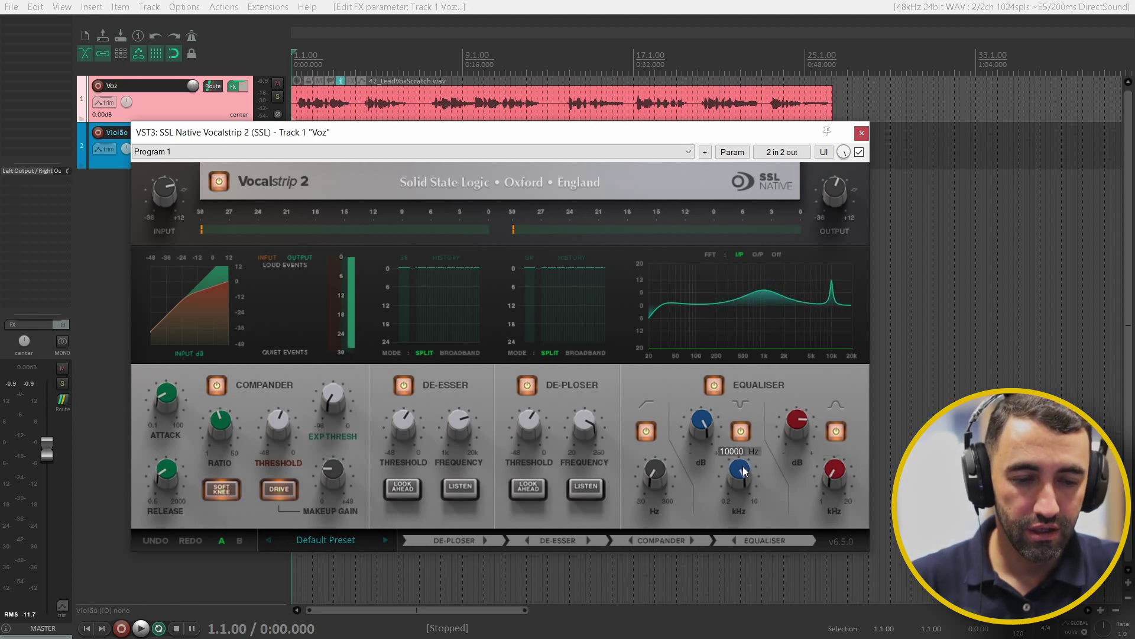
scroll(748, 466, down, 10)
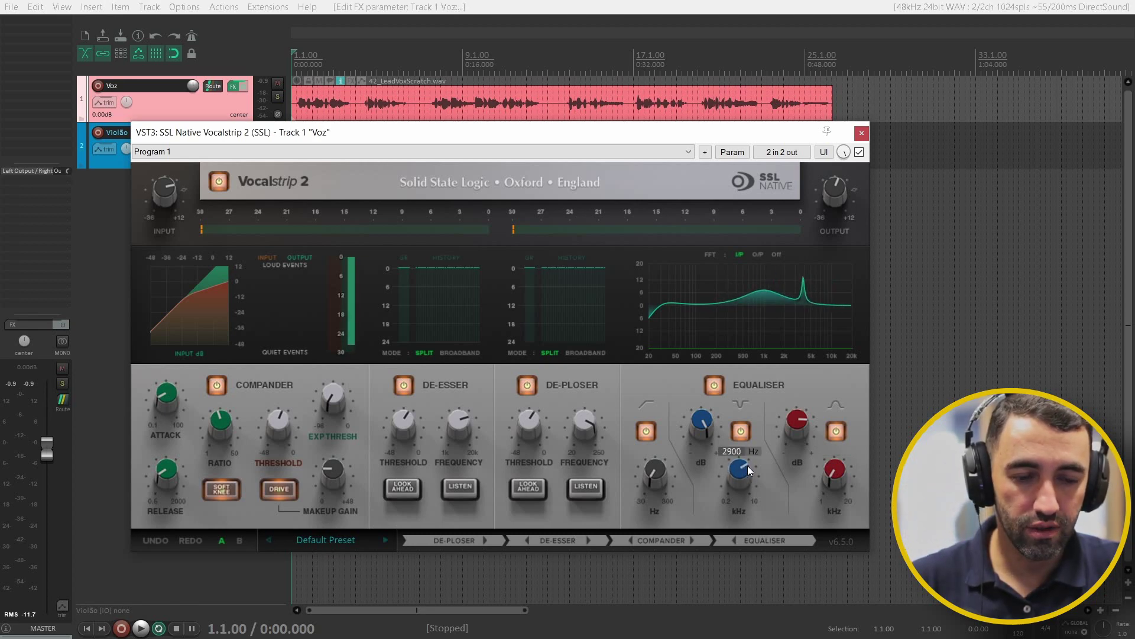
scroll(750, 467, down, 7)
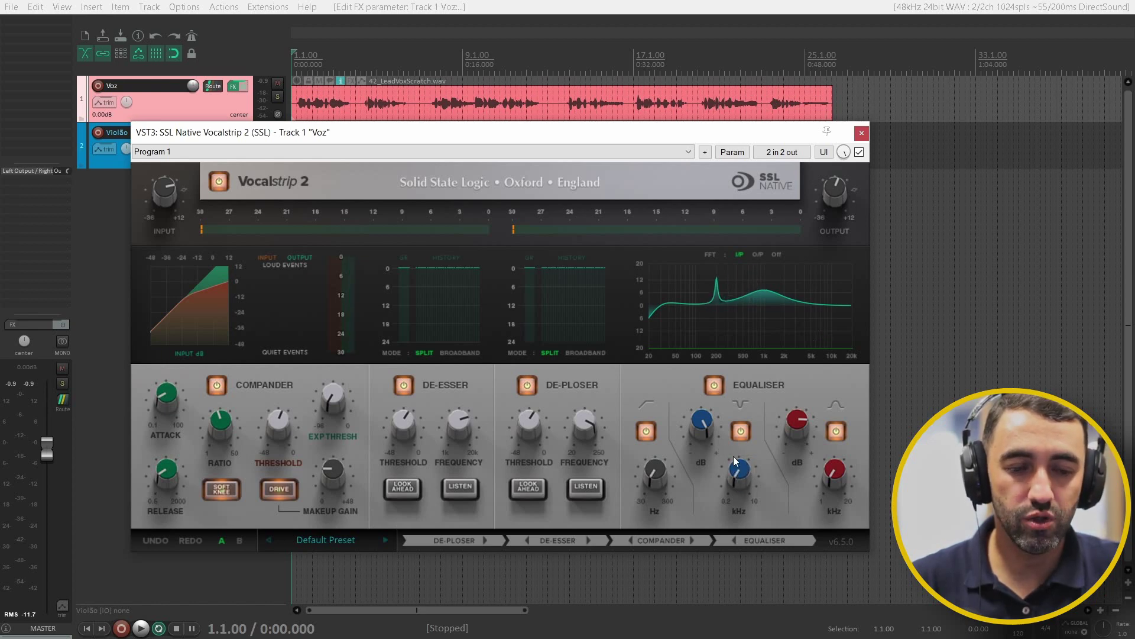
Step: Reset the gains of the Equaliser's blue notch band and red bell band to 0.0 dB
mouse_move(704, 424)
scroll(705, 426, down, 12)
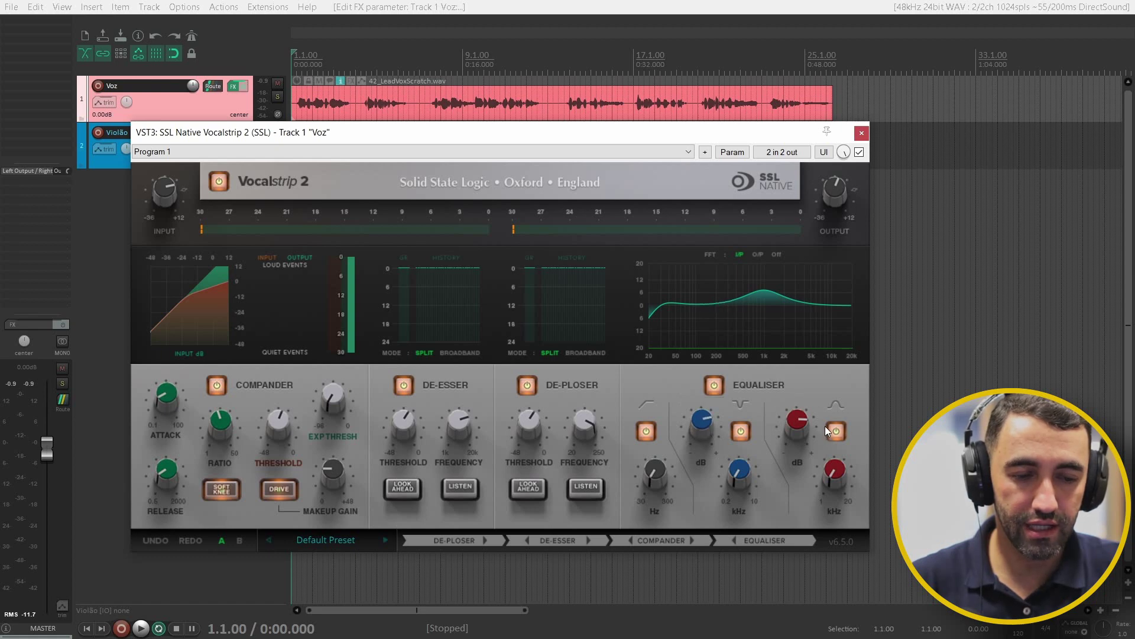
scroll(802, 423, down, 6)
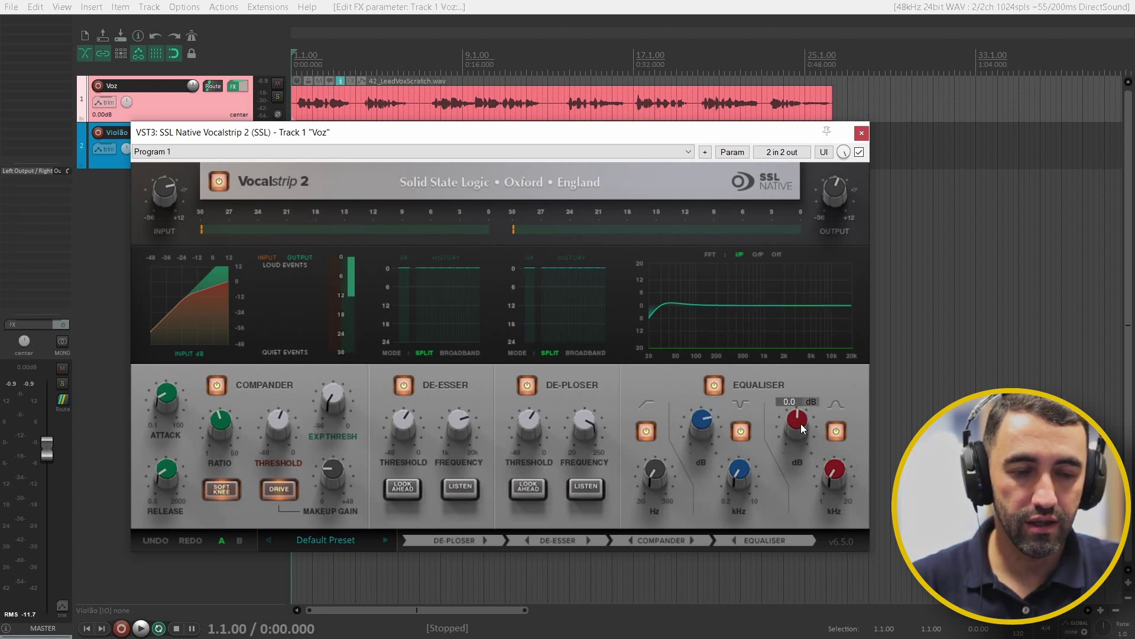
Step: Boost the Equaliser's blue notch band to 12.0 dB, try it at 907.9 Hz and return its frequency to 200.0 Hz
mouse_move(708, 449)
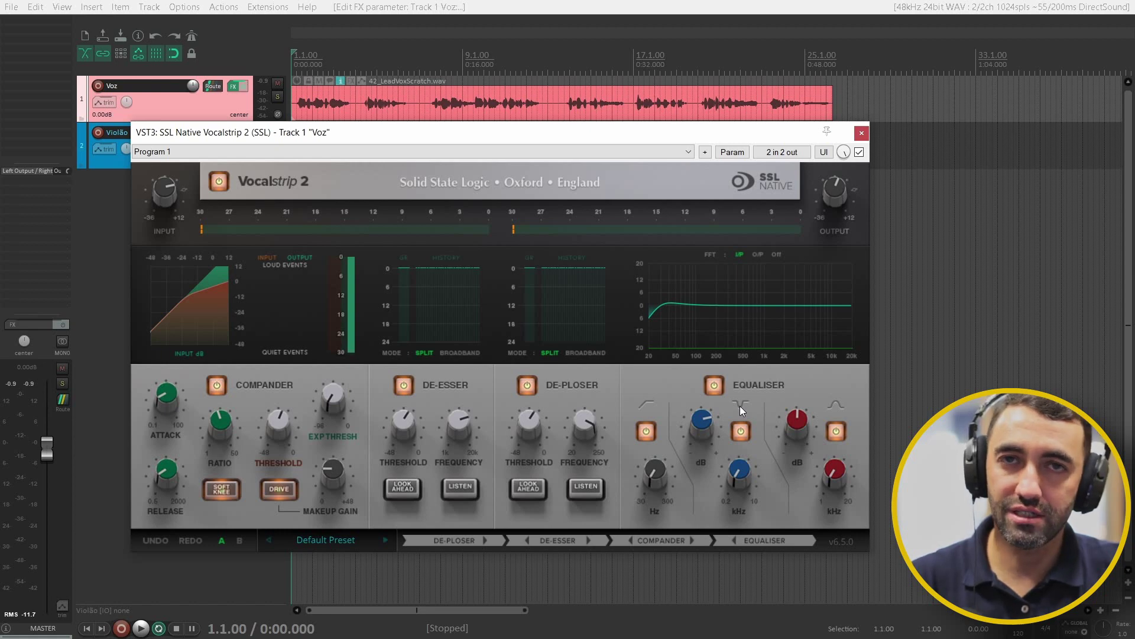
mouse_move(792, 413)
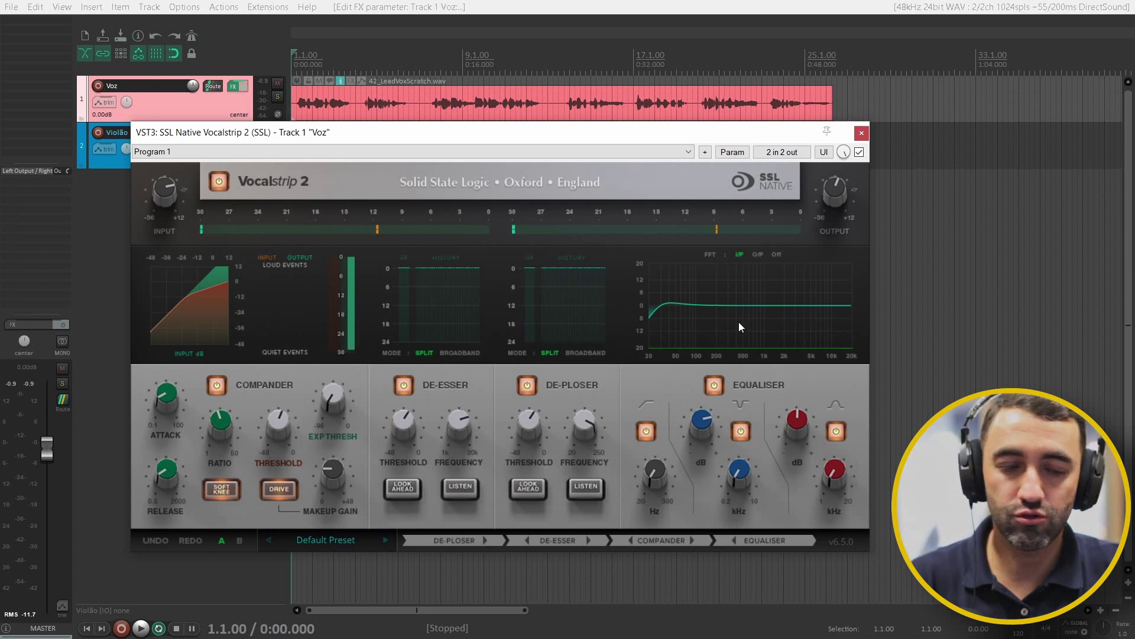
drag(705, 425, 706, 425)
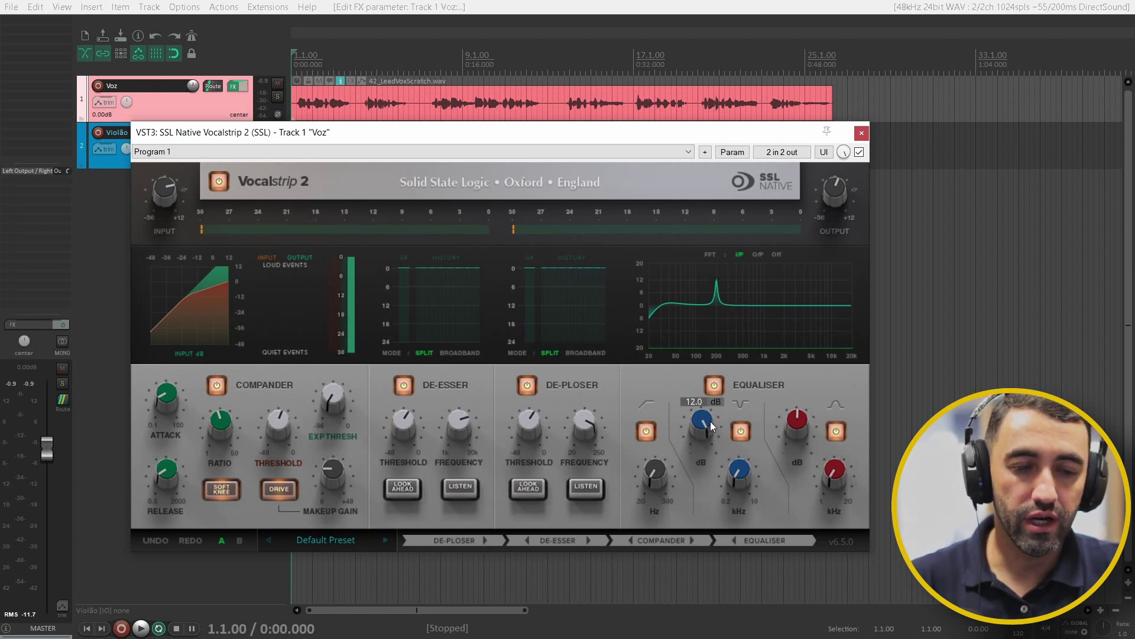
drag(745, 471, 738, 479)
scroll(737, 474, down, 5)
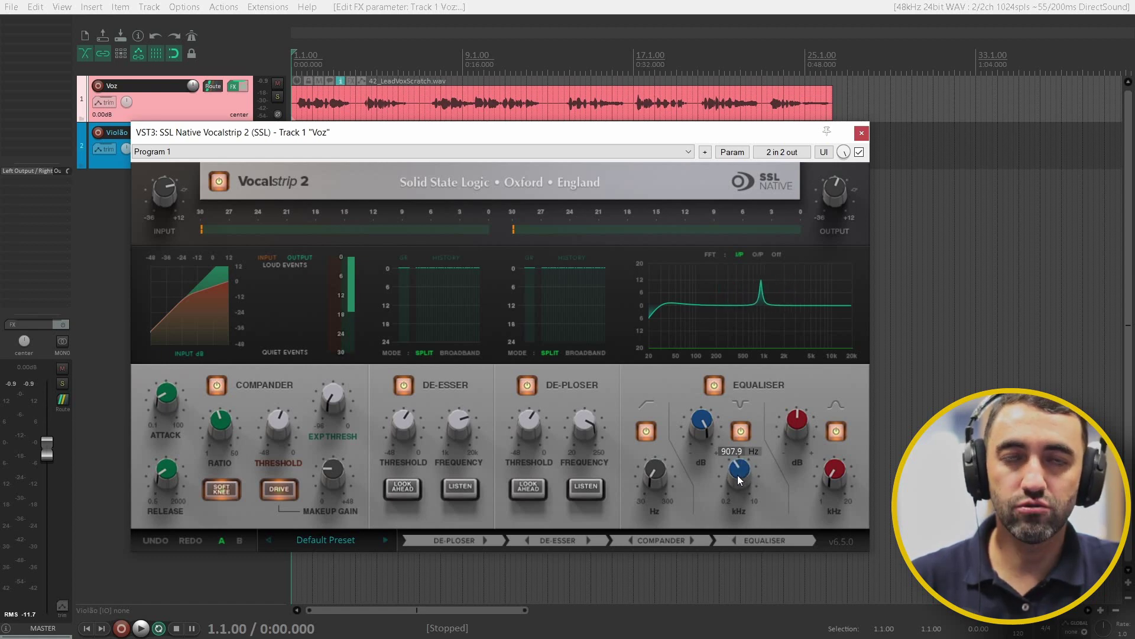
scroll(738, 476, down, 5)
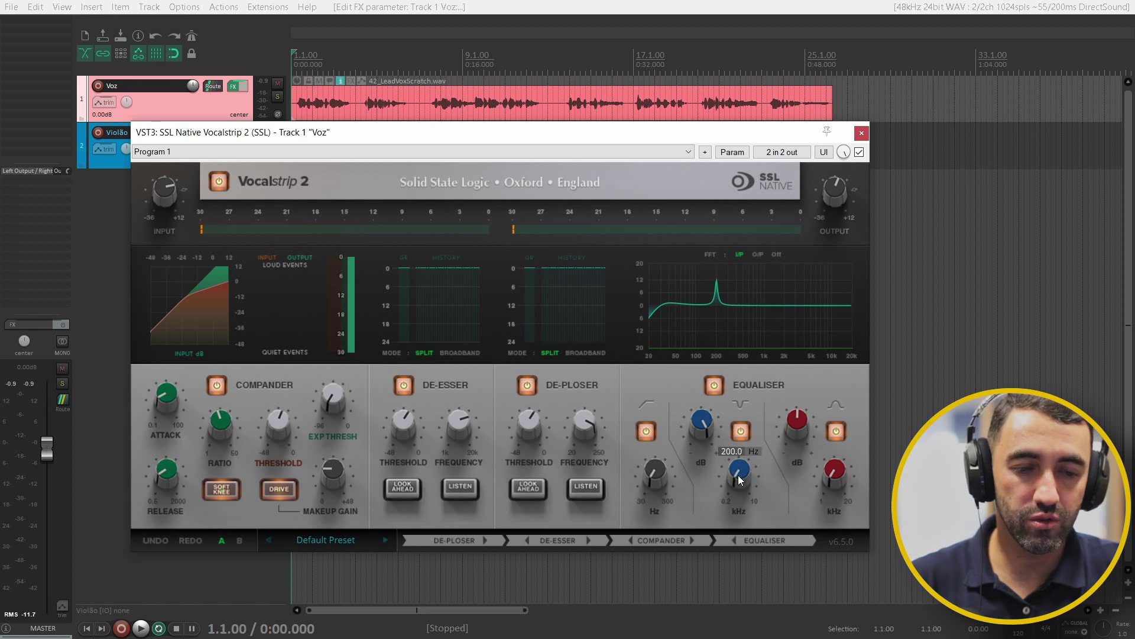
Step: Sweep the boosted blue notch band's frequency during playback, trying 4121, 689.6 and 907.9 Hz, and settle it at 1195 Hz
key(space)
scroll(741, 479, up, 10)
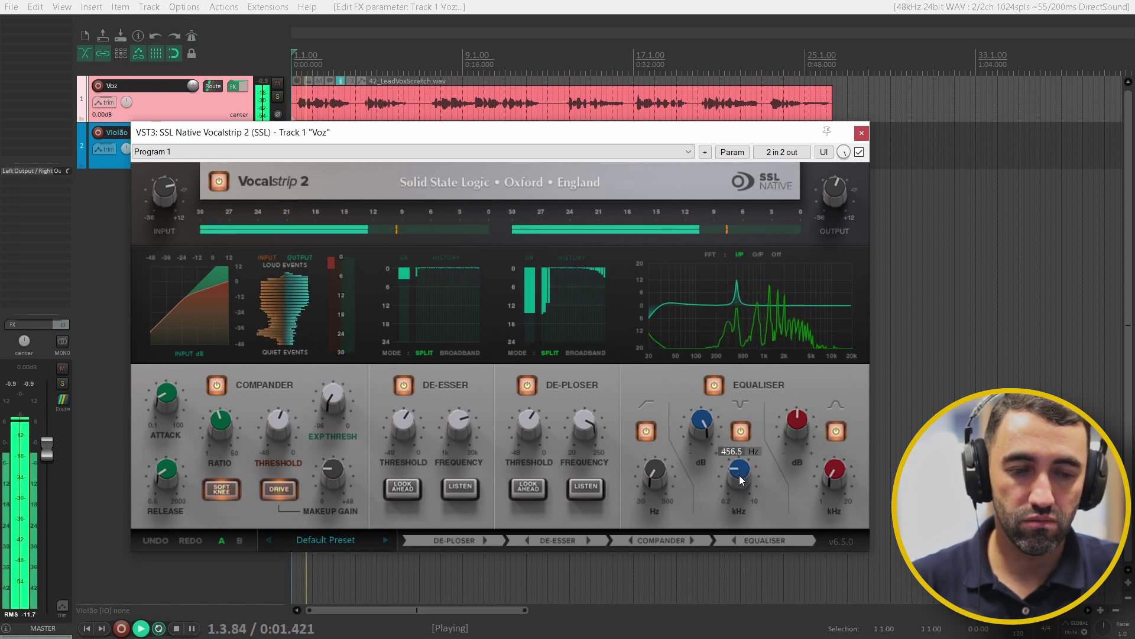
scroll(741, 479, down, 4)
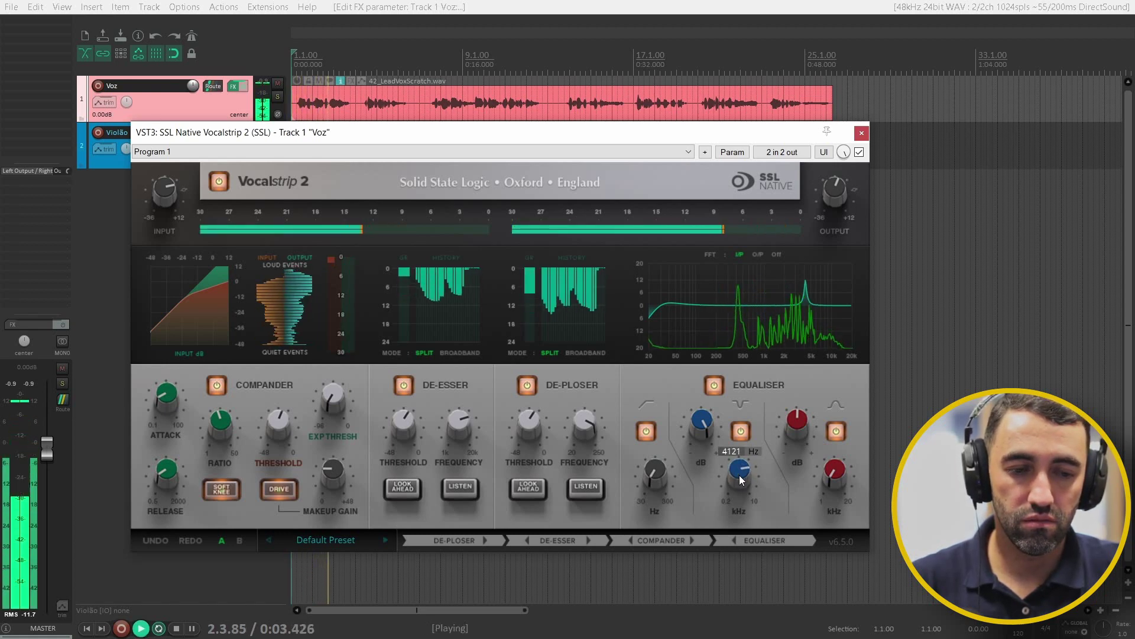
scroll(740, 479, down, 5)
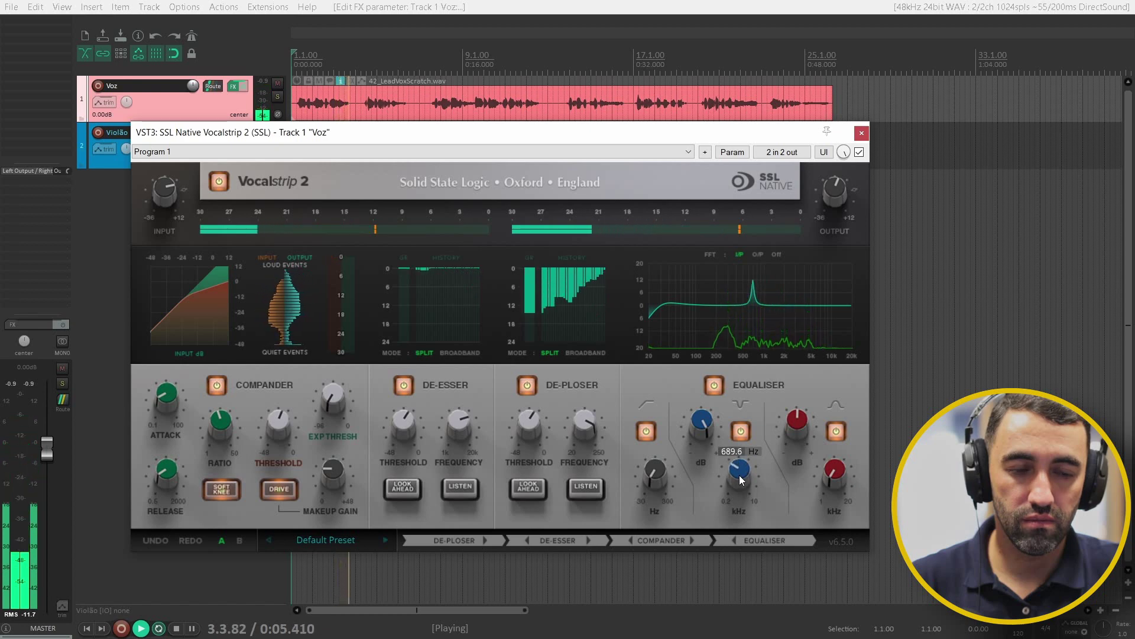
scroll(740, 480, up, 8)
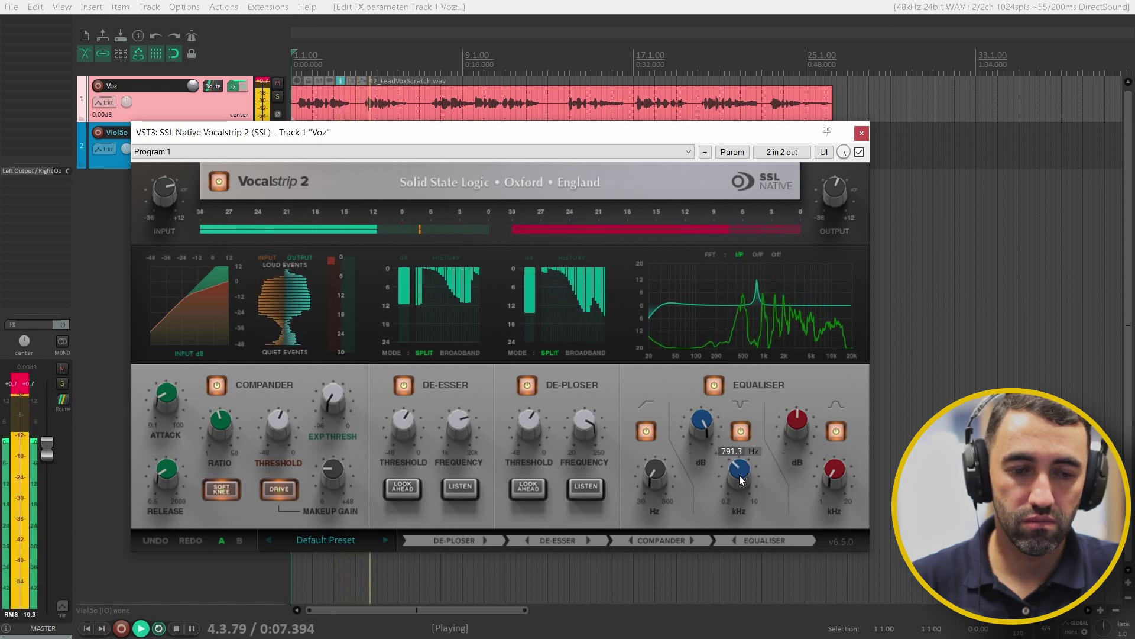
scroll(740, 479, down, 9)
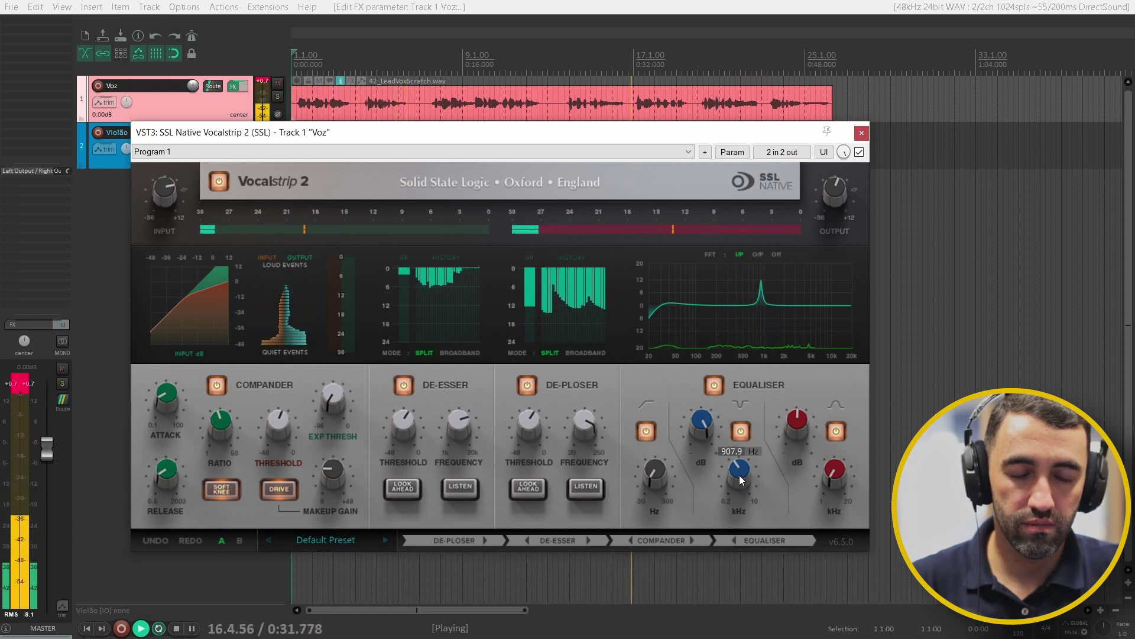
scroll(741, 479, up, 6)
scroll(740, 479, up, 2)
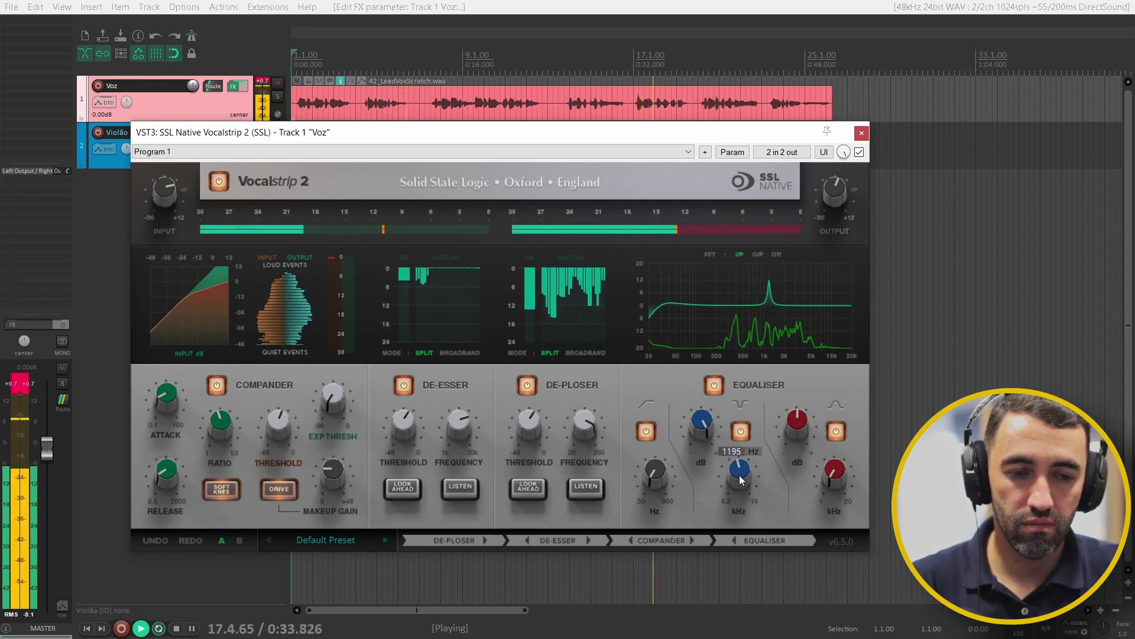
scroll(740, 479, down, 1)
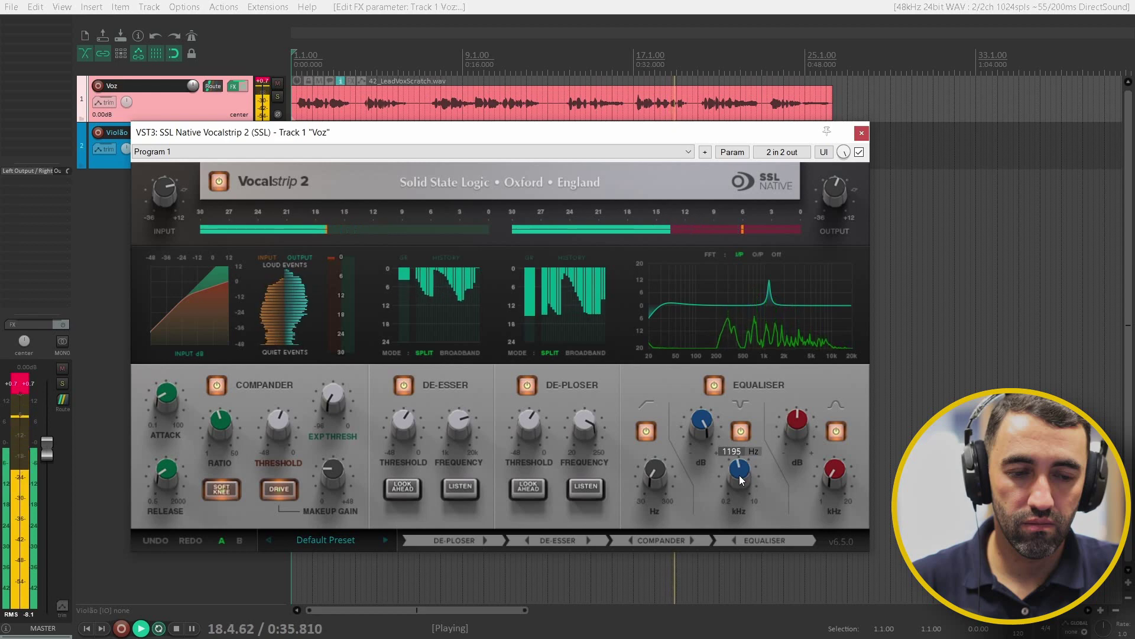
key(space)
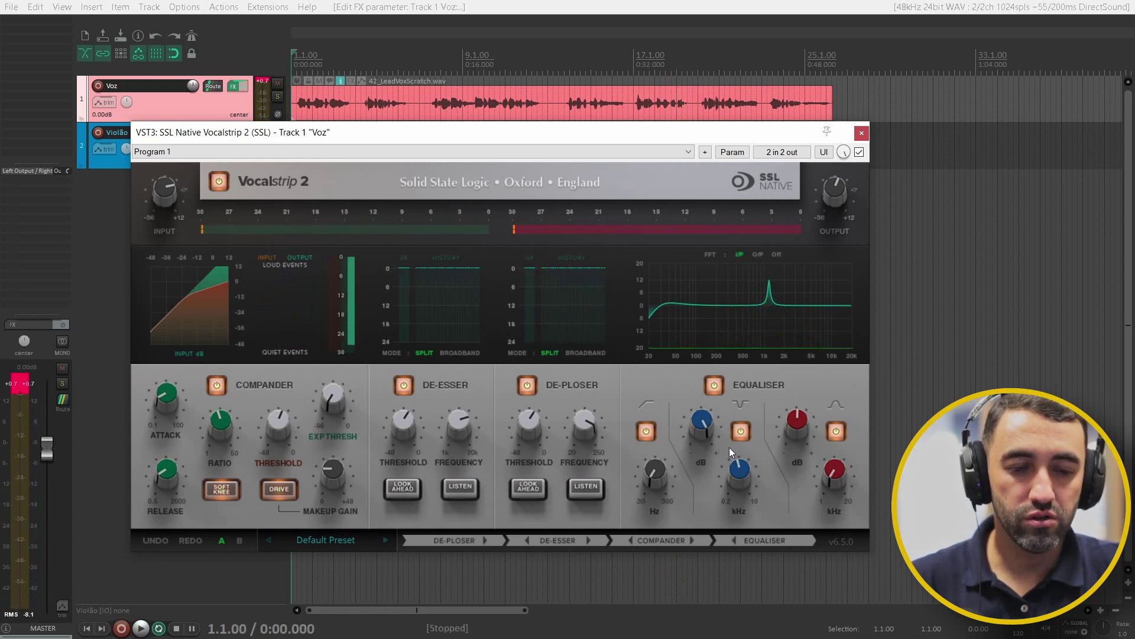
Step: Cut the Equaliser's blue notch band to -10.1 dB
mouse_move(745, 473)
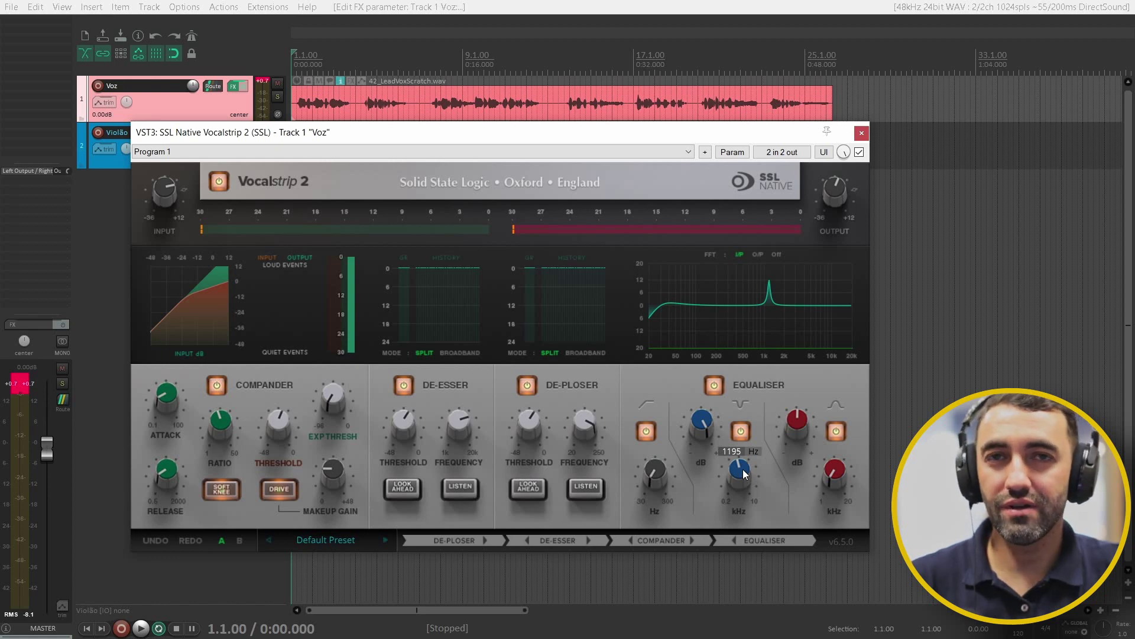
mouse_move(709, 432)
scroll(704, 421, down, 5)
scroll(705, 421, down, 5)
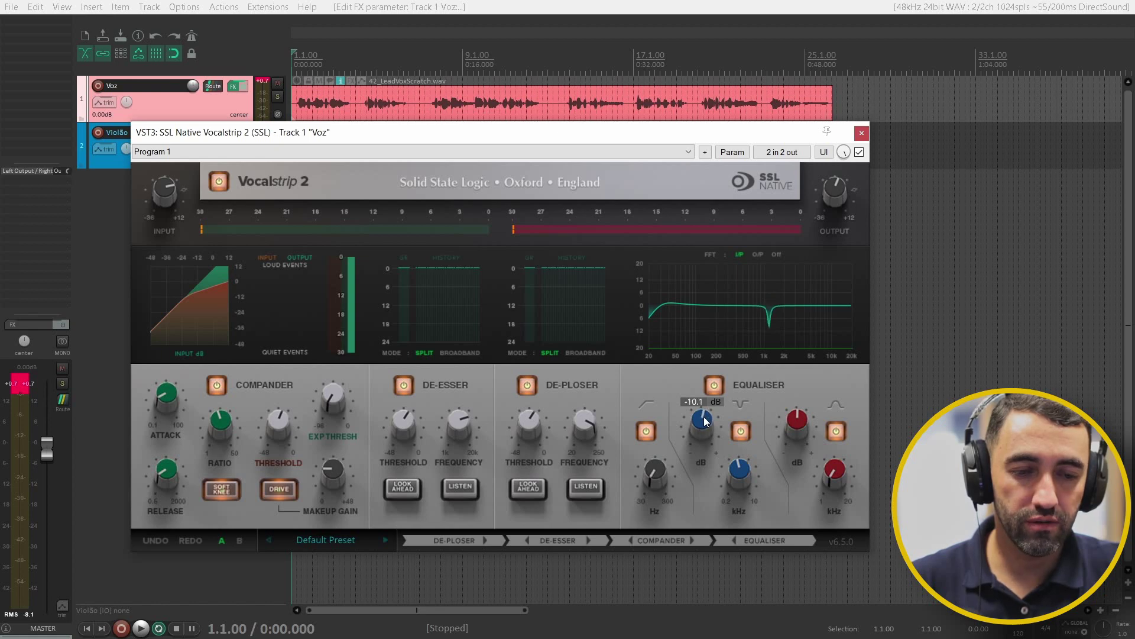
Step: During playback, boost the Equaliser's red bell band to 4.0 dB and try its frequency at 2580 Hz
key(space)
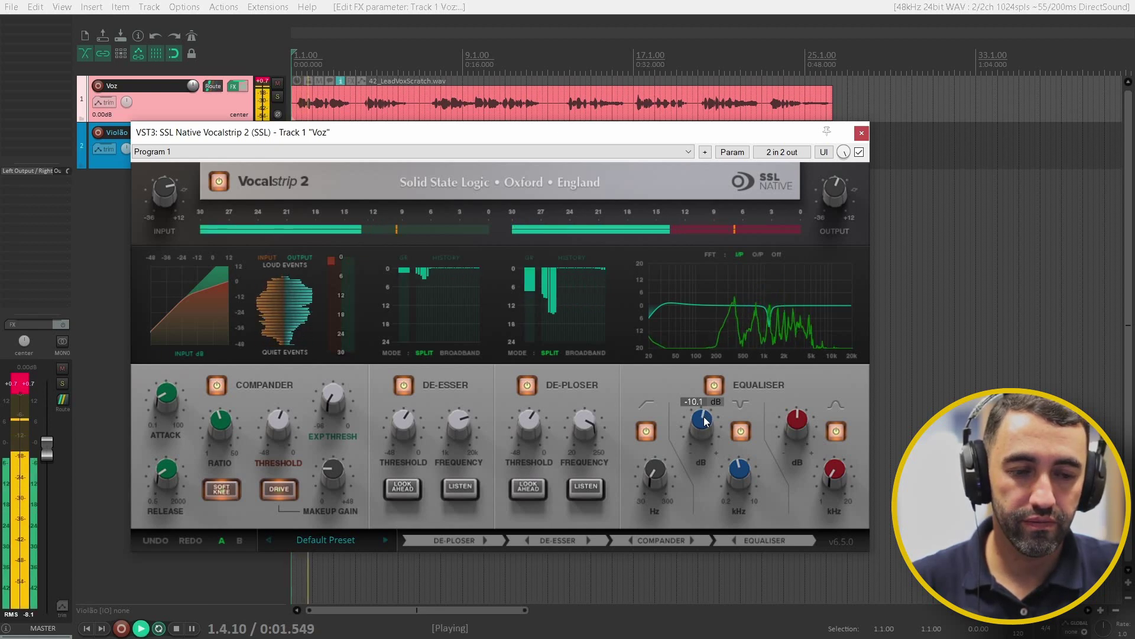
mouse_move(794, 433)
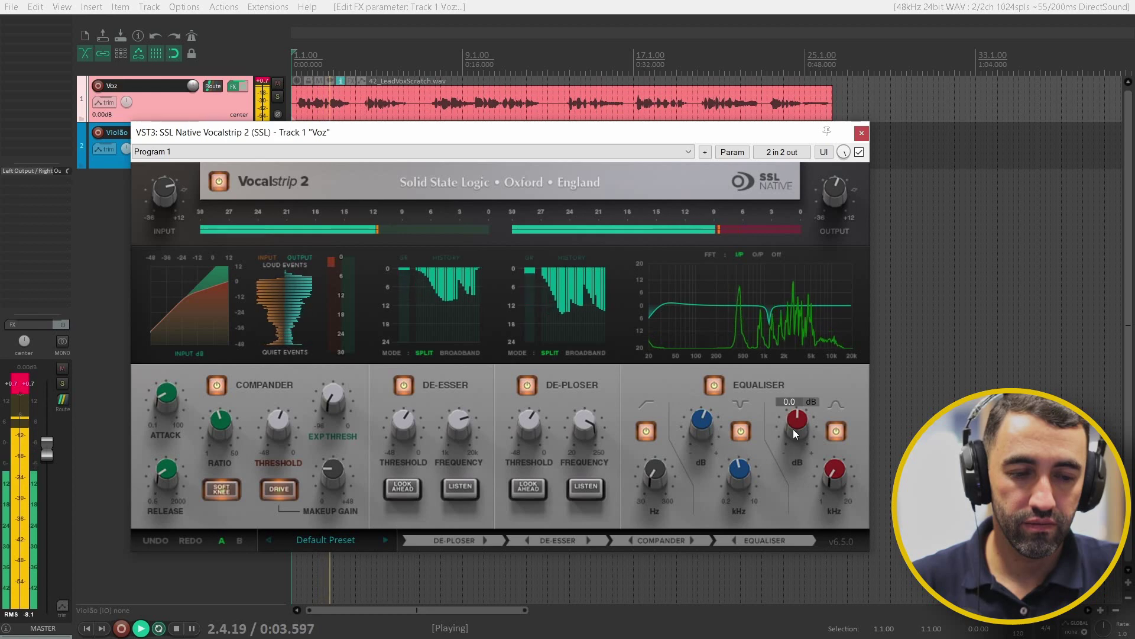
scroll(799, 424, up, 4)
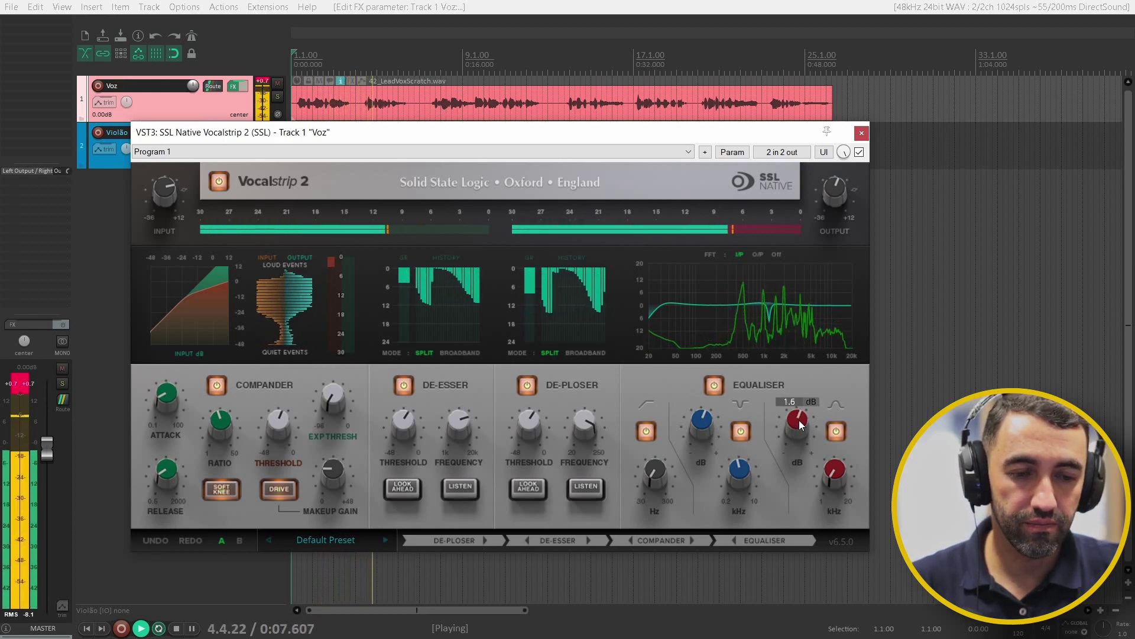
drag(799, 425, 800, 421)
drag(834, 476, 831, 468)
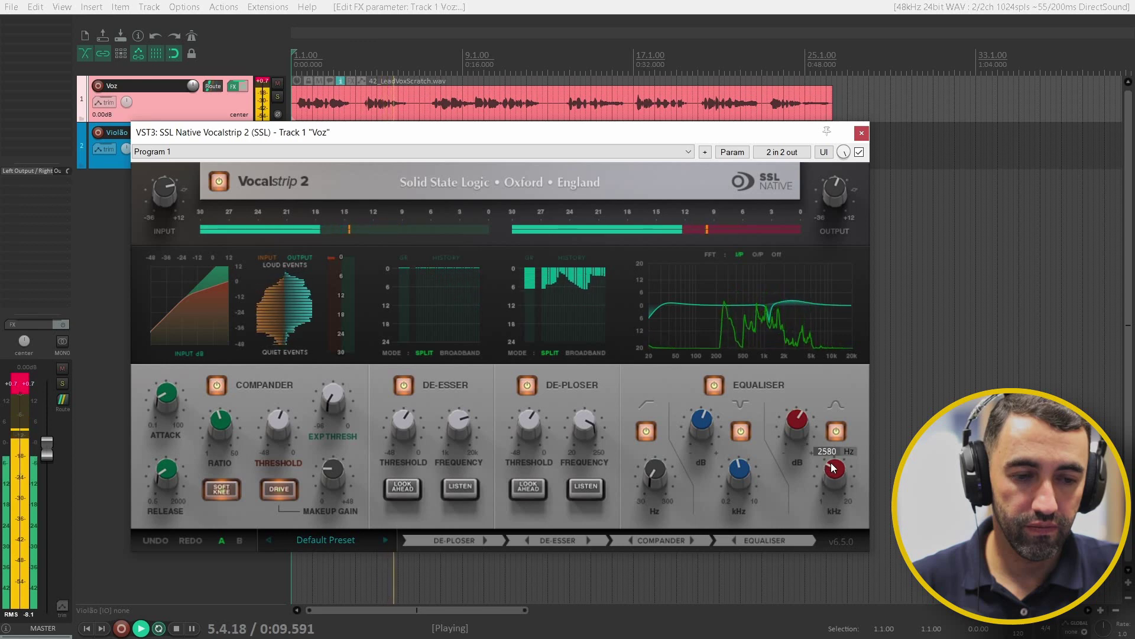
scroll(801, 423, up, 6)
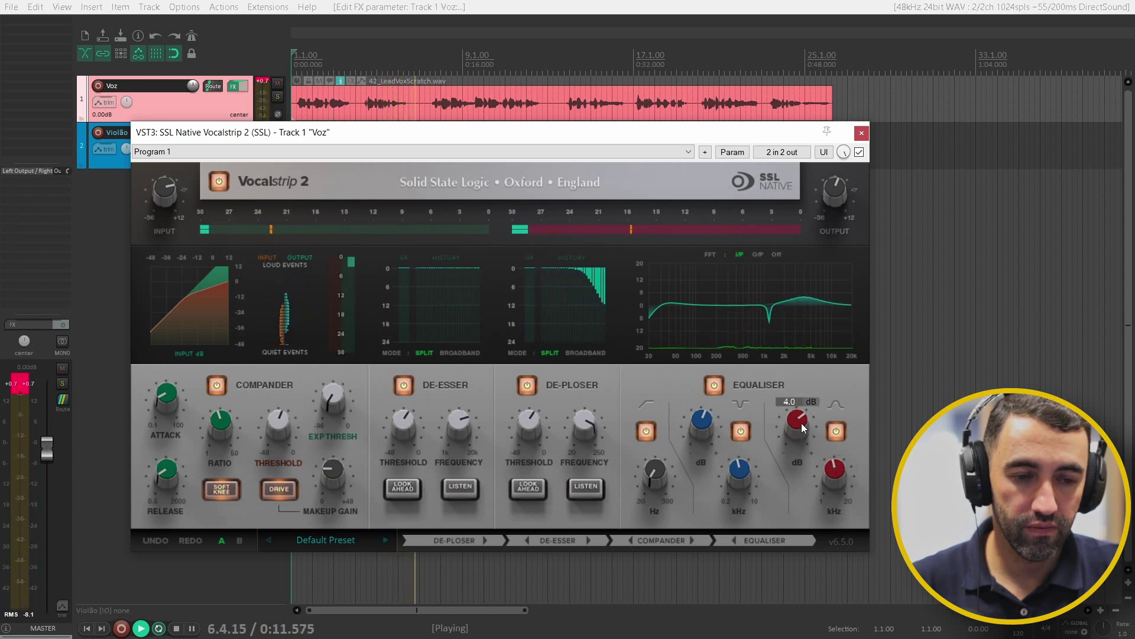
Step: Raise the red bell band's gain to 4.8 dB, try its frequency at 4368 Hz and lower it to around 3185 Hz
scroll(840, 472, up, 3)
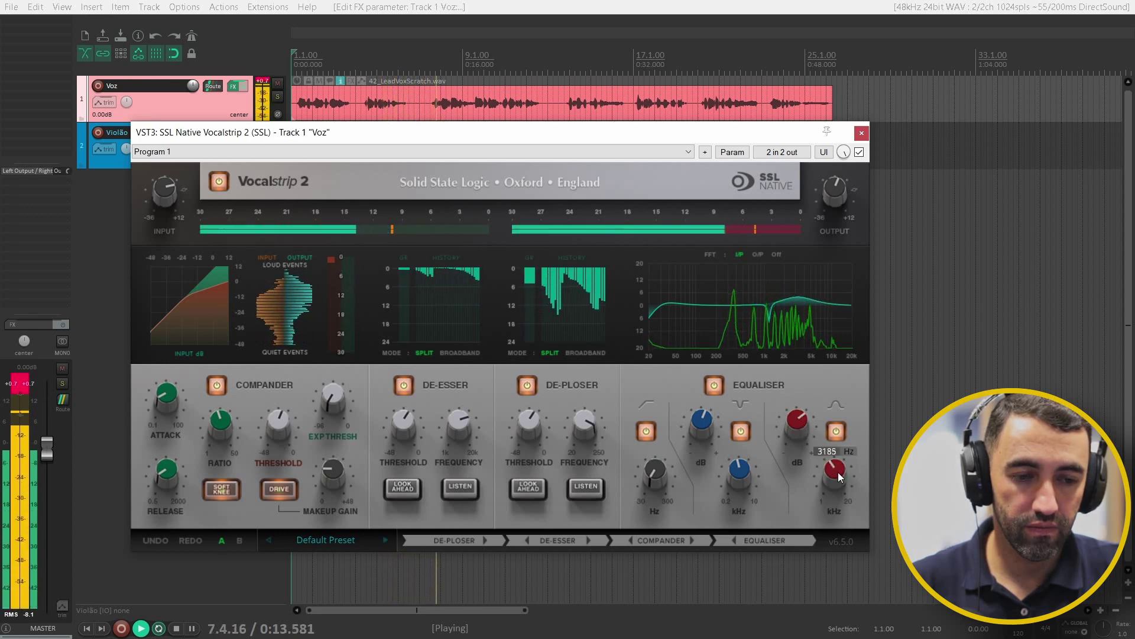
scroll(801, 425, up, 2)
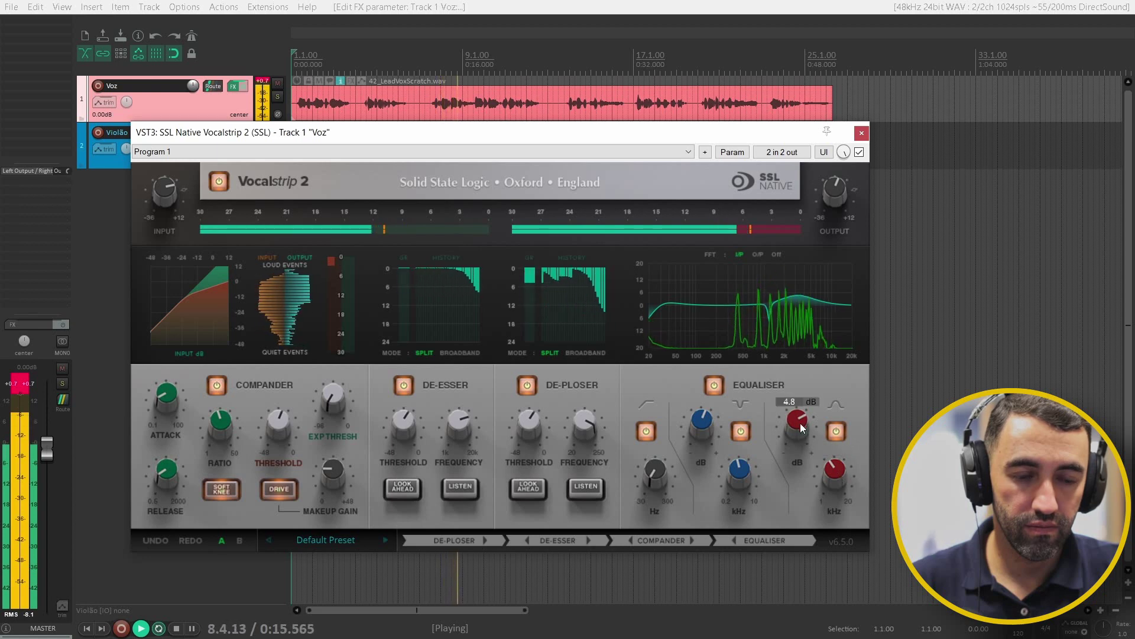
scroll(840, 472, up, 4)
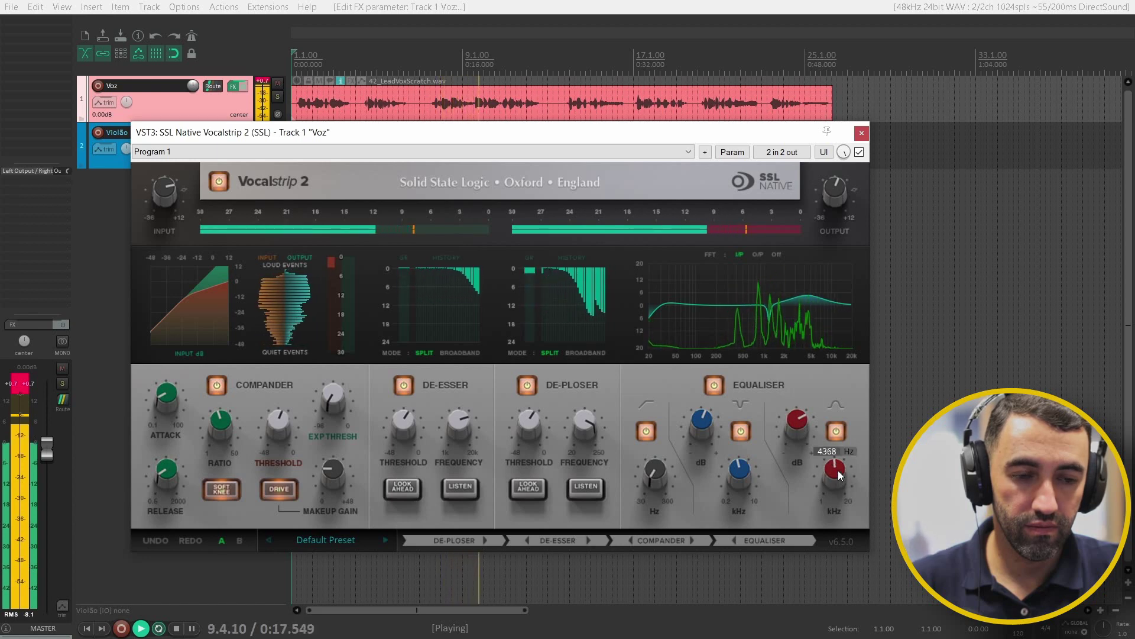
scroll(804, 421, down, 2)
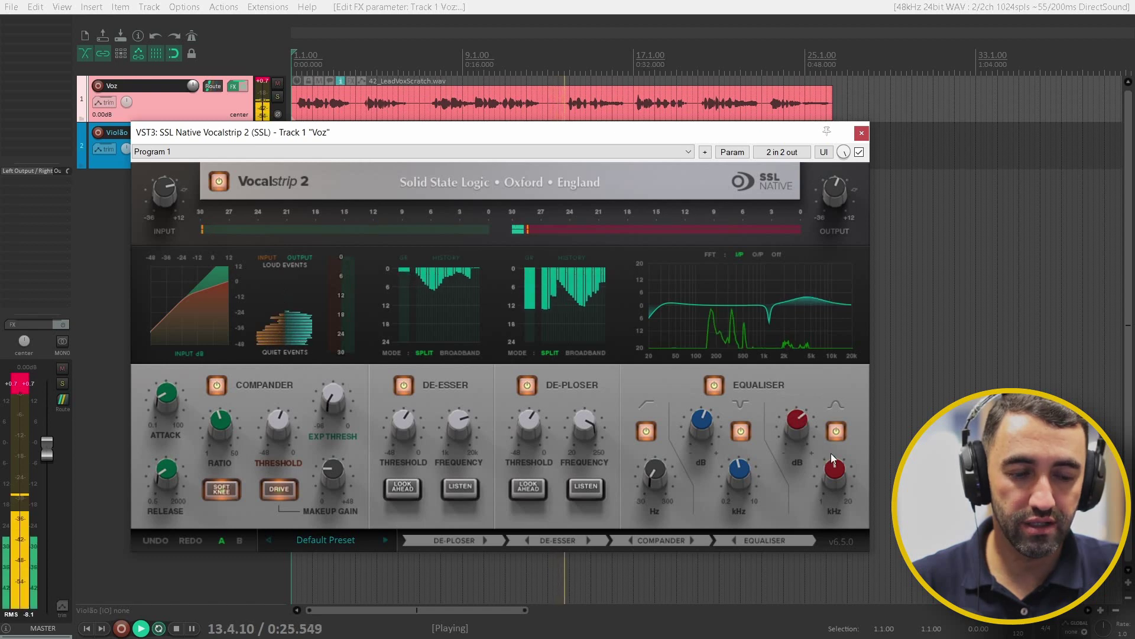
drag(832, 463, 830, 462)
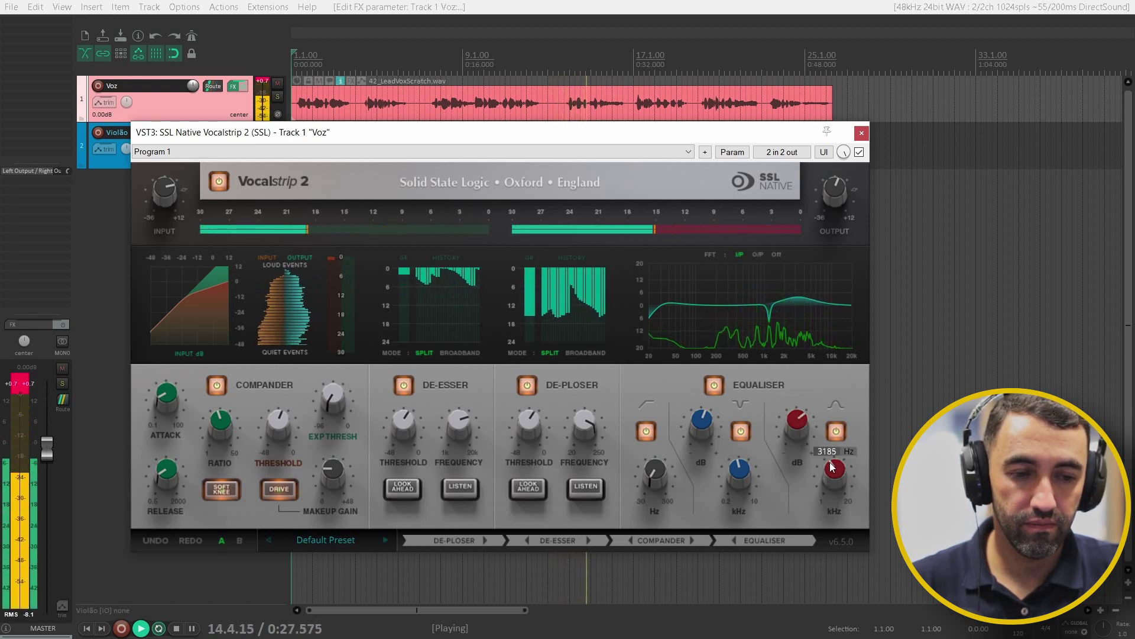
scroll(831, 467, down, 1)
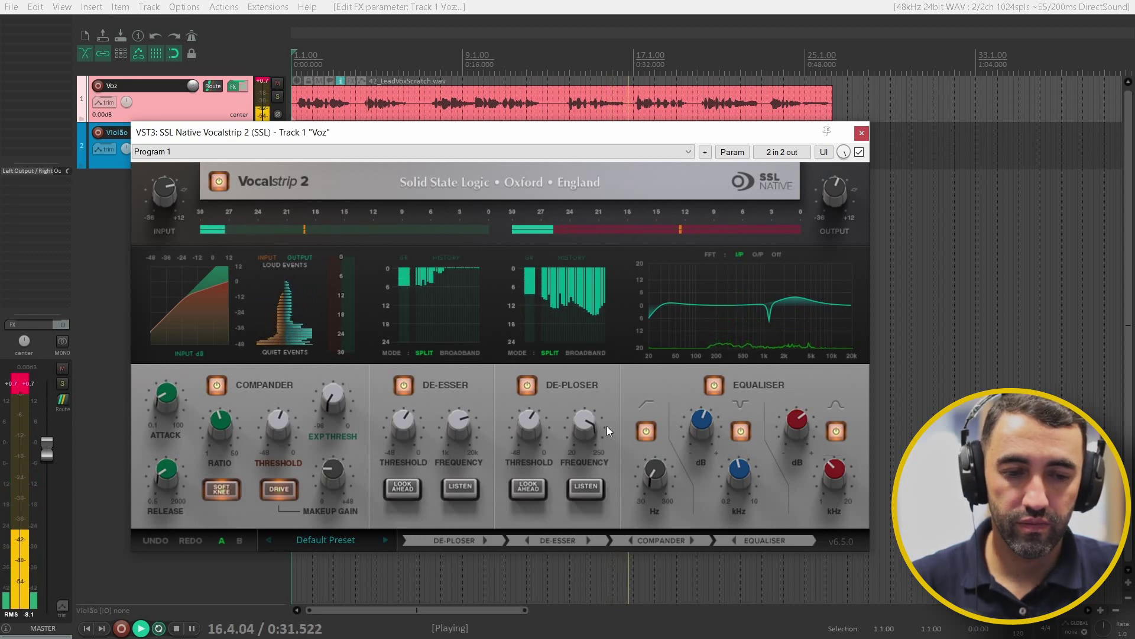
Step: Stop playback and reset the master track's peak and RMS meter readings
key(space)
click(20, 383)
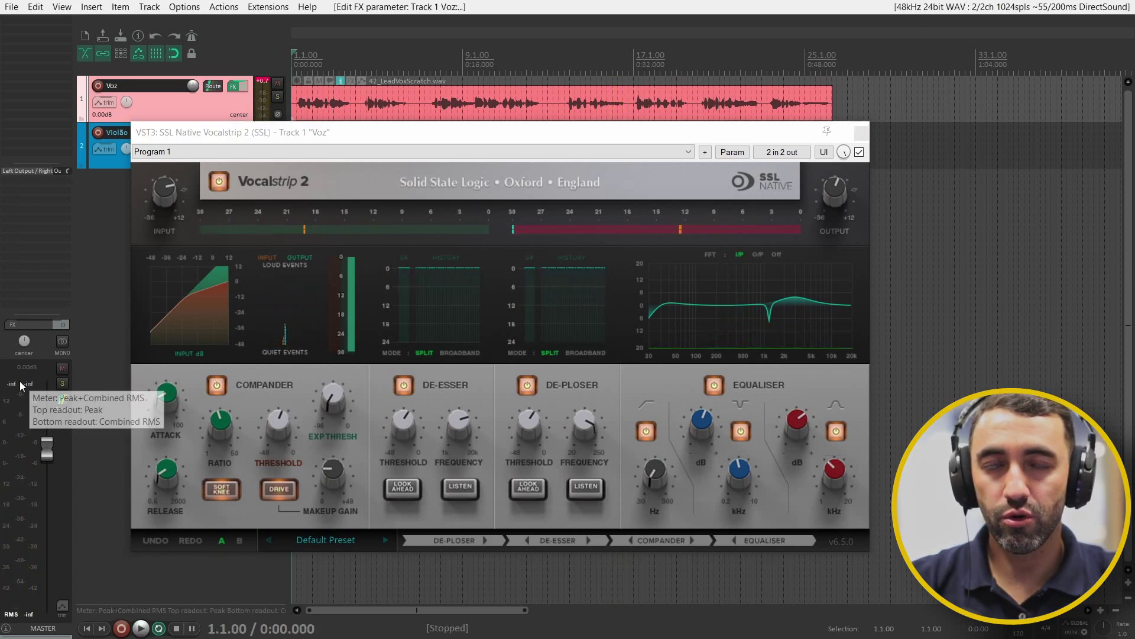